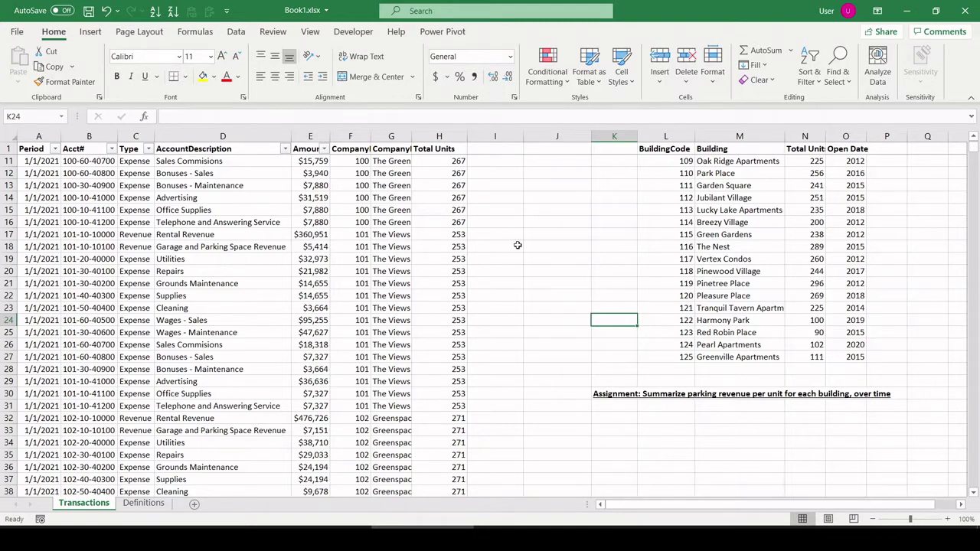
Clear the old helper columns F through I so the table ends at Amount.
drag(361, 137, 467, 156)
key(Delete)
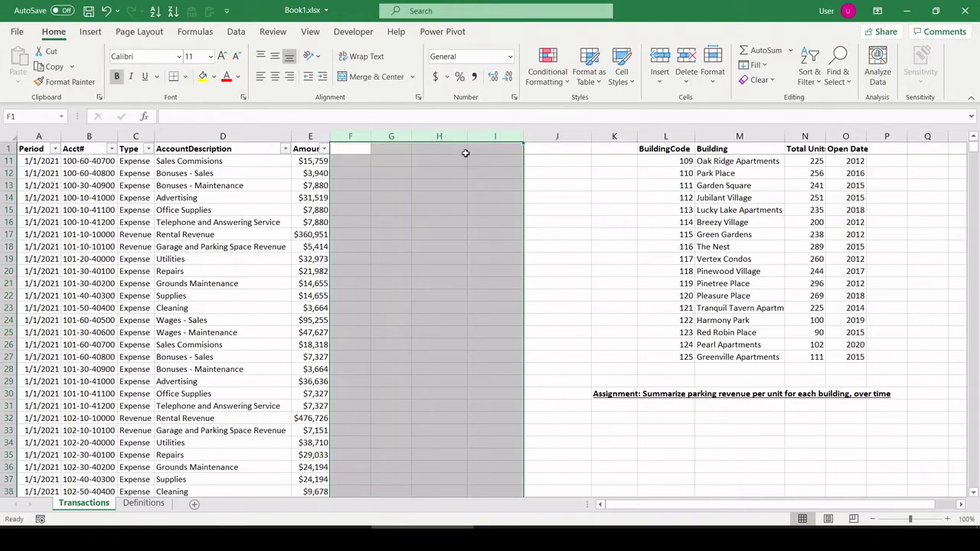
click(457, 208)
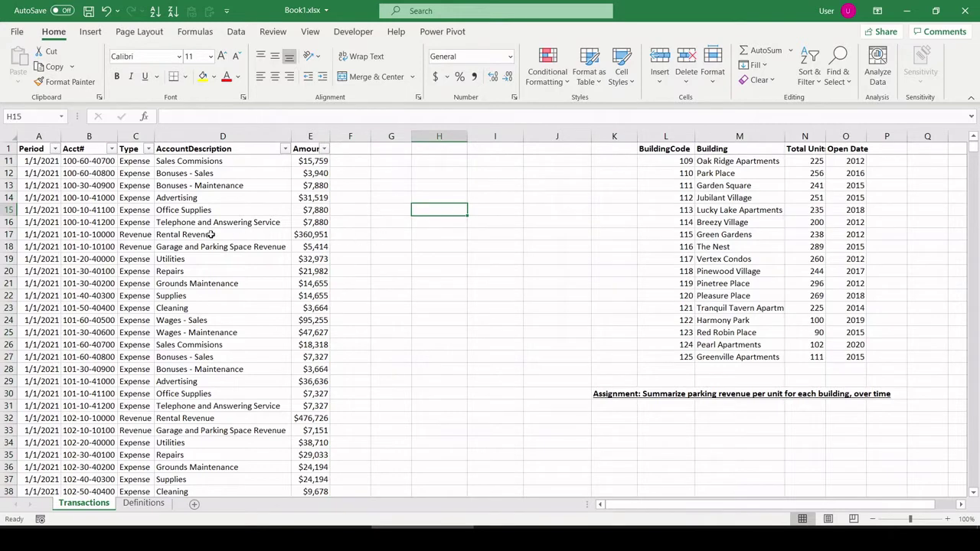
drag(28, 147, 305, 271)
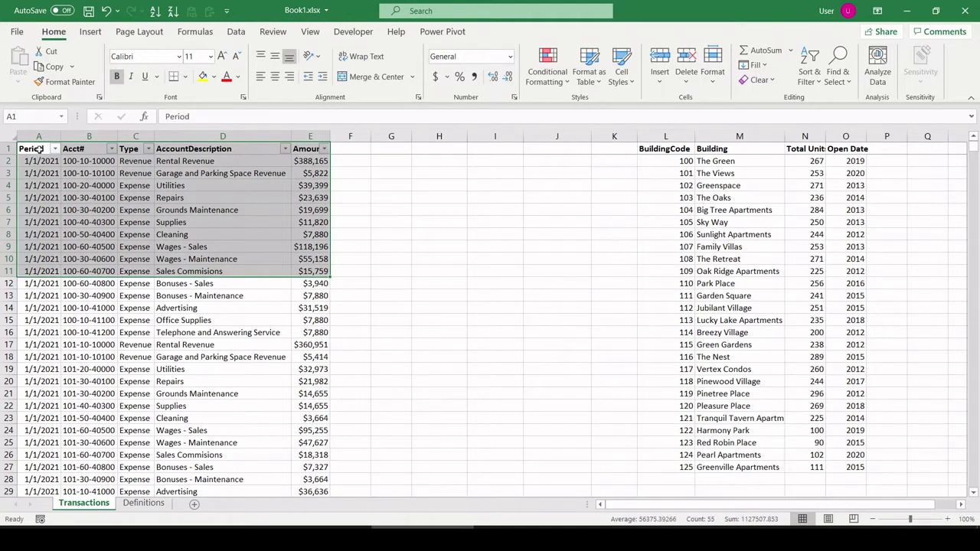
drag(674, 152, 850, 465)
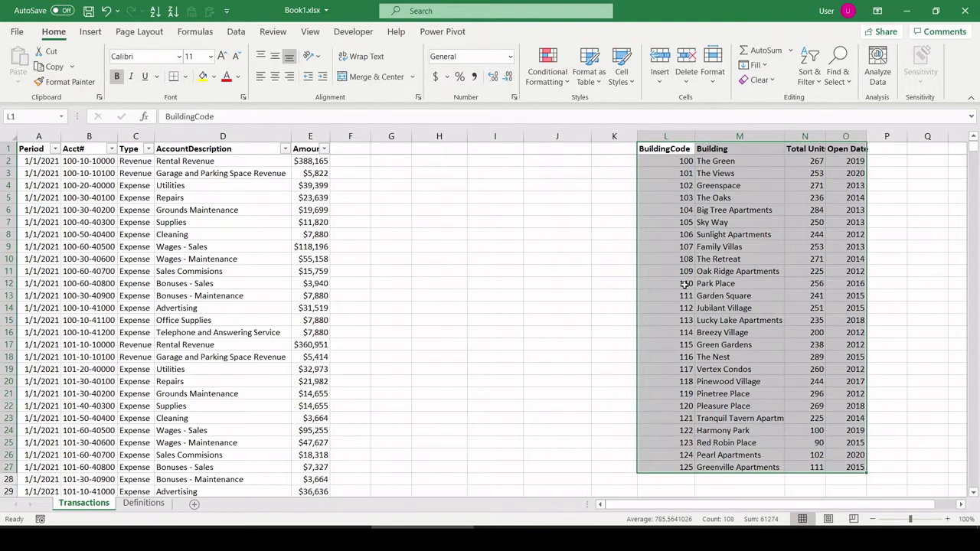
drag(671, 465, 666, 165)
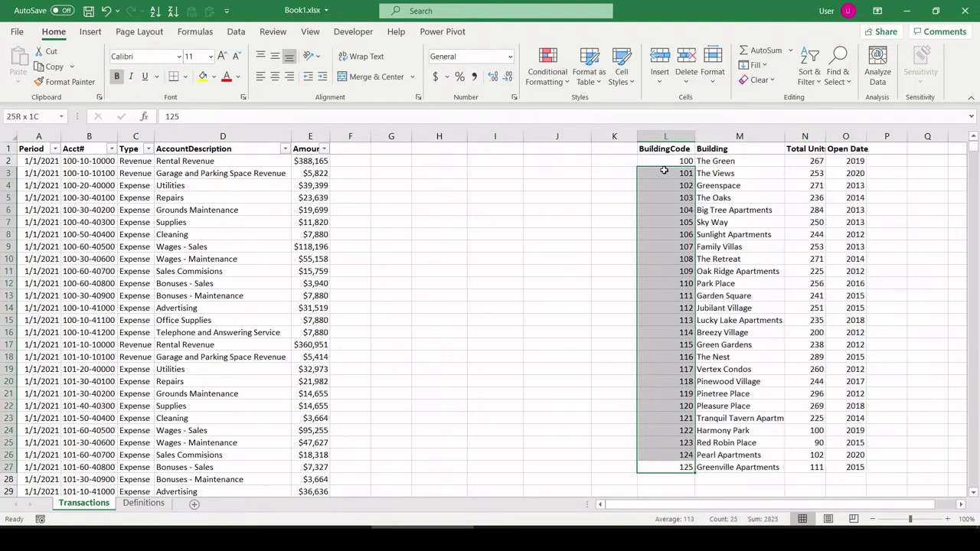
click(729, 162)
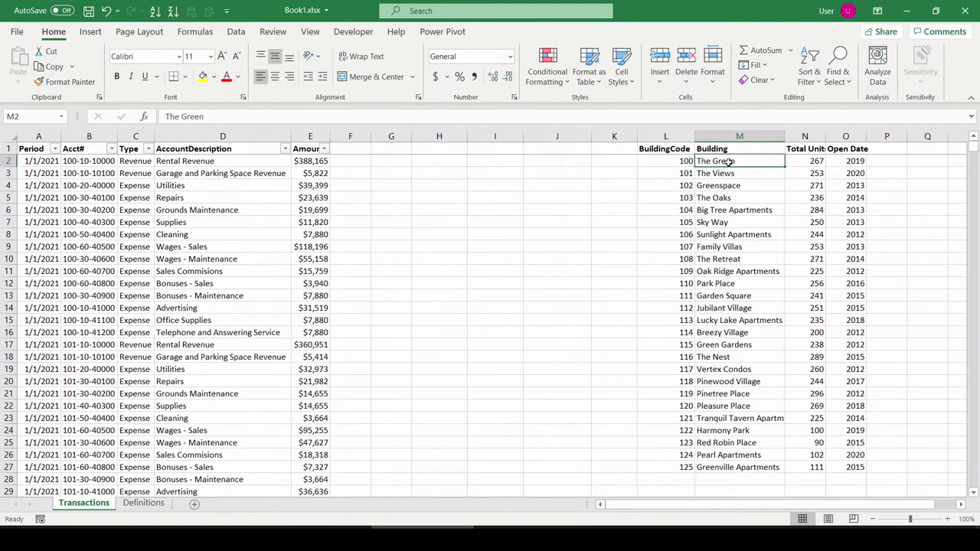
click(806, 162)
click(846, 161)
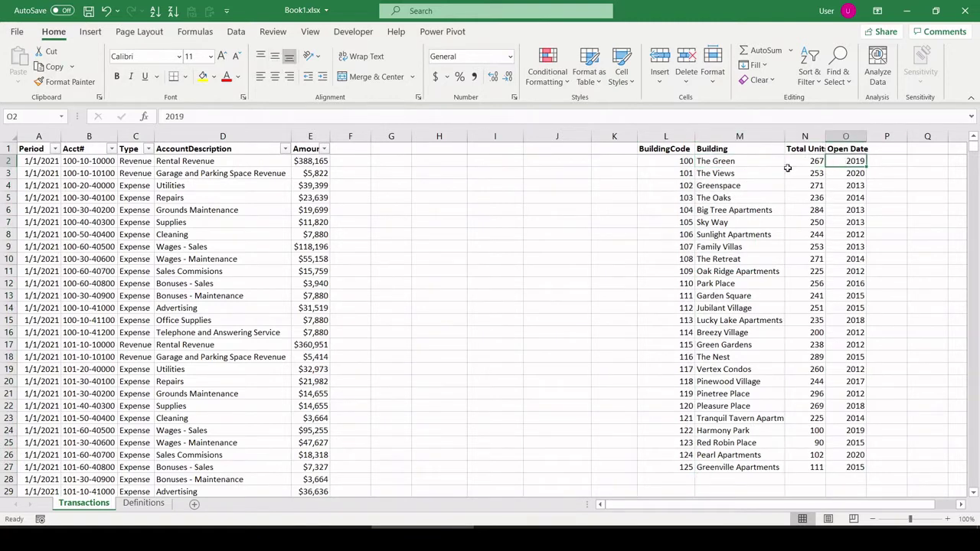
drag(35, 148, 305, 233)
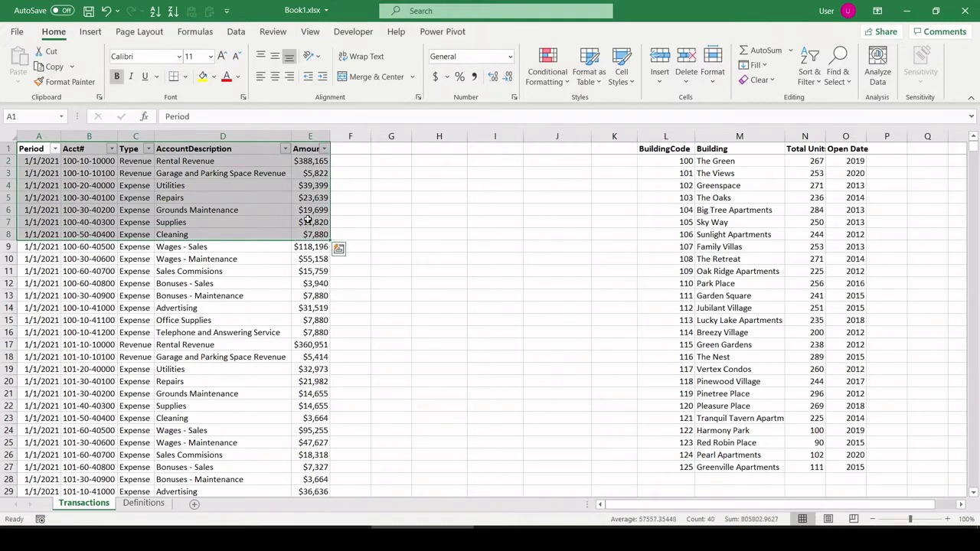
drag(679, 160, 673, 466)
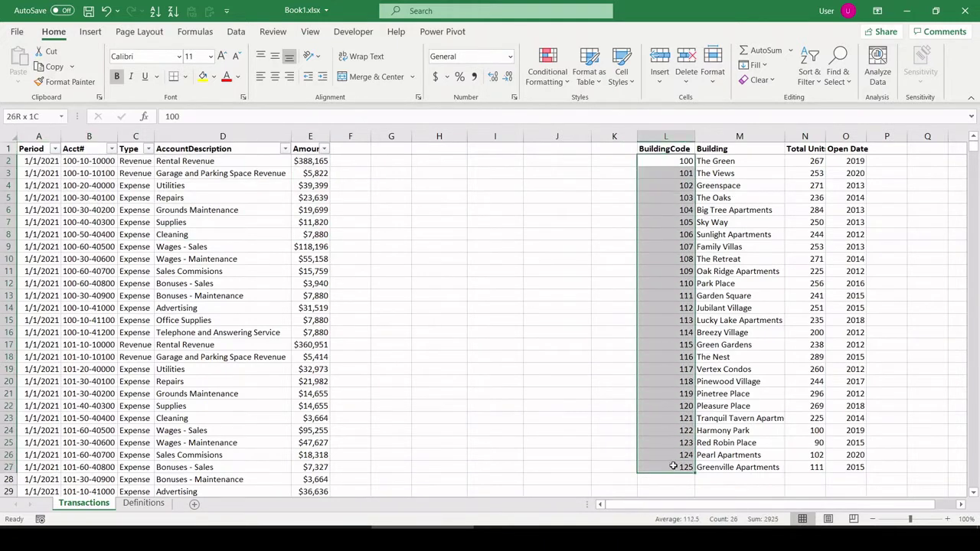
click(85, 161)
click(174, 116)
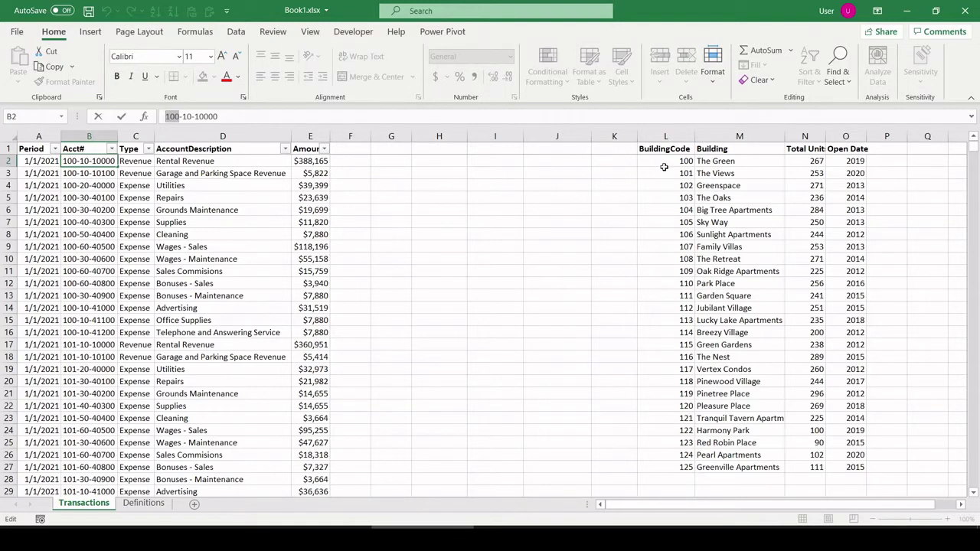
drag(666, 160, 666, 307)
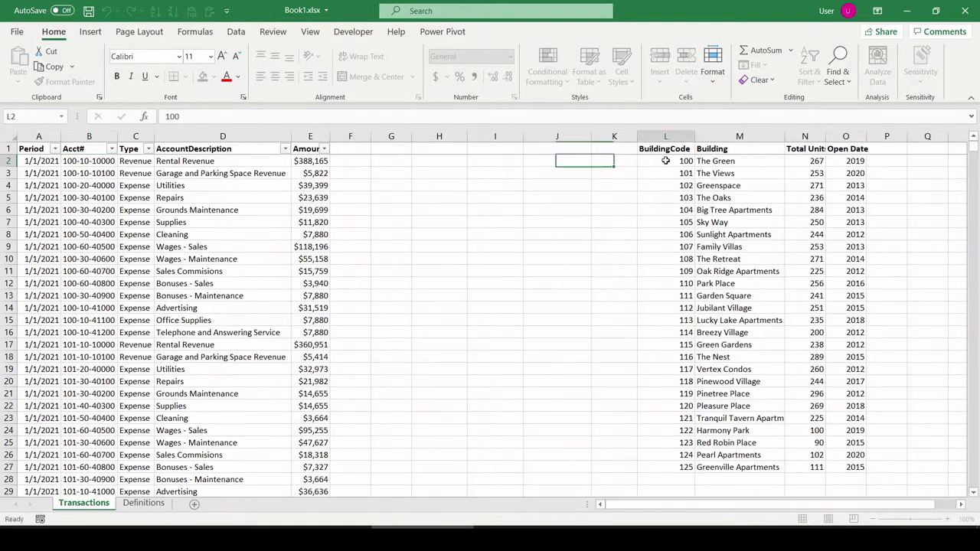
click(69, 161)
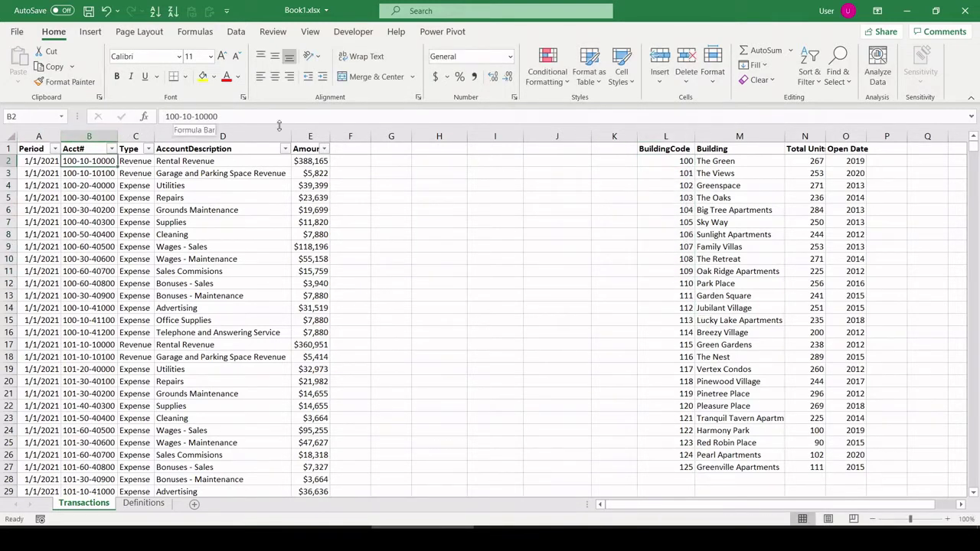
click(770, 170)
click(709, 163)
scroll(162, 282, down, 7)
scroll(116, 328, down, 5)
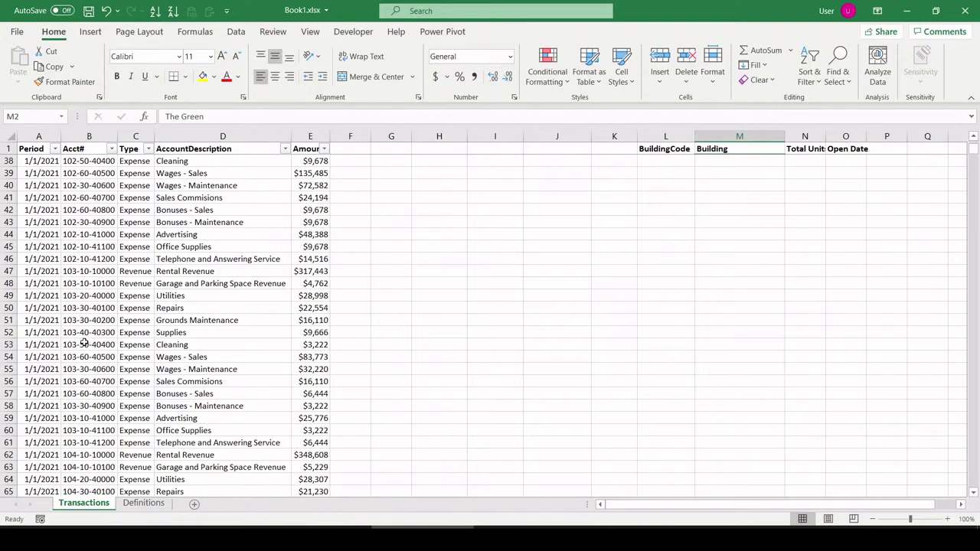
click(86, 345)
scroll(682, 244, up, 1)
scroll(681, 245, up, 12)
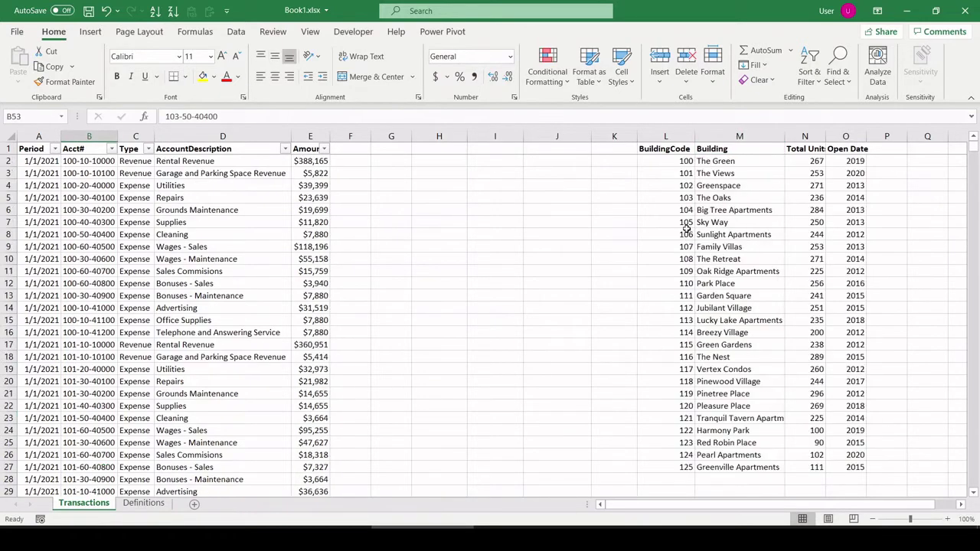
click(674, 197)
key(shift+Right)
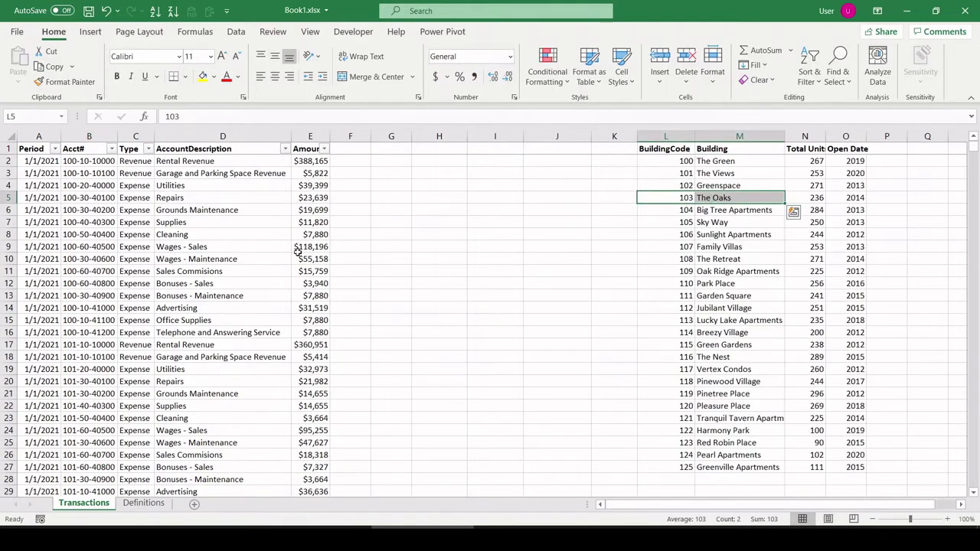
scroll(610, 320, down, 5)
click(610, 320)
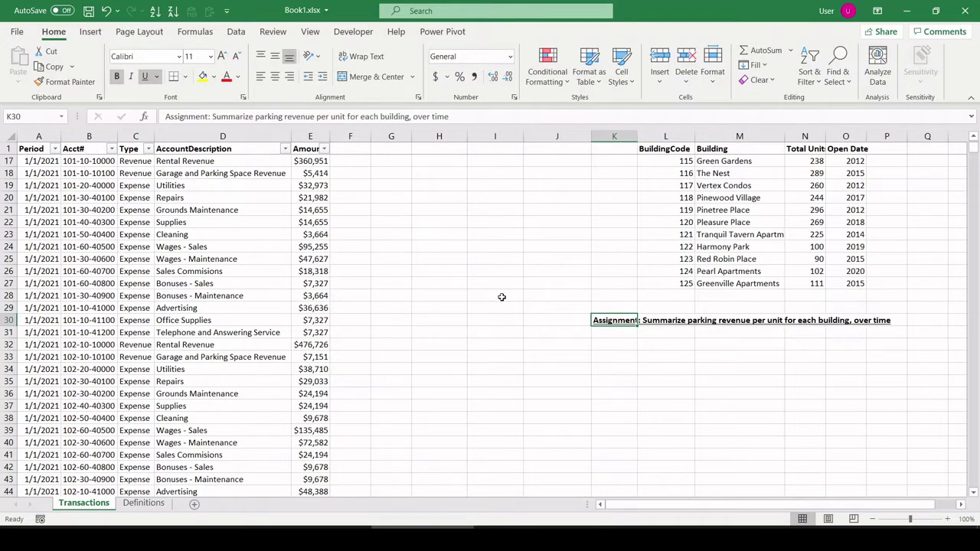
scroll(415, 265, up, 5)
drag(47, 162, 320, 334)
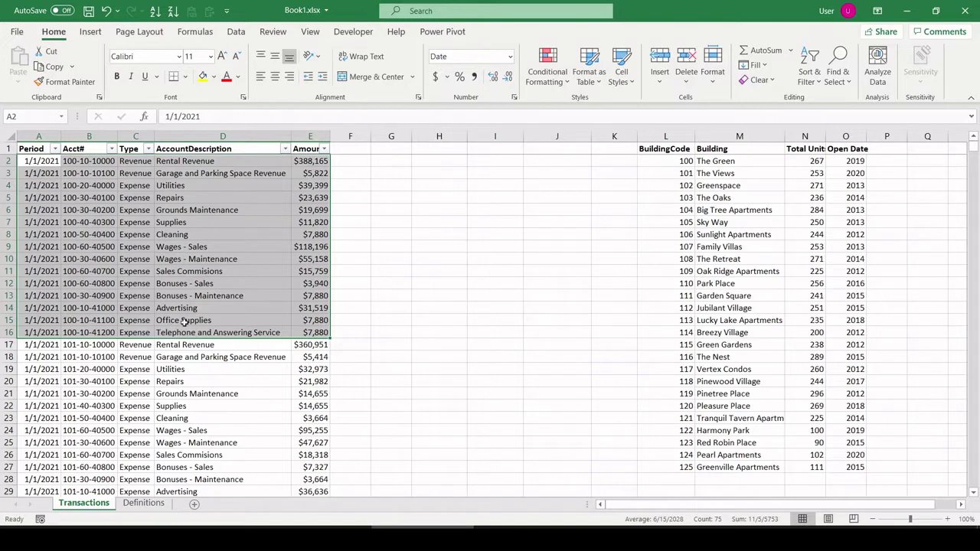
Enter 'Total Units' in F1 and 'Per Unit Revenue' in G1 as new headings.
click(348, 151)
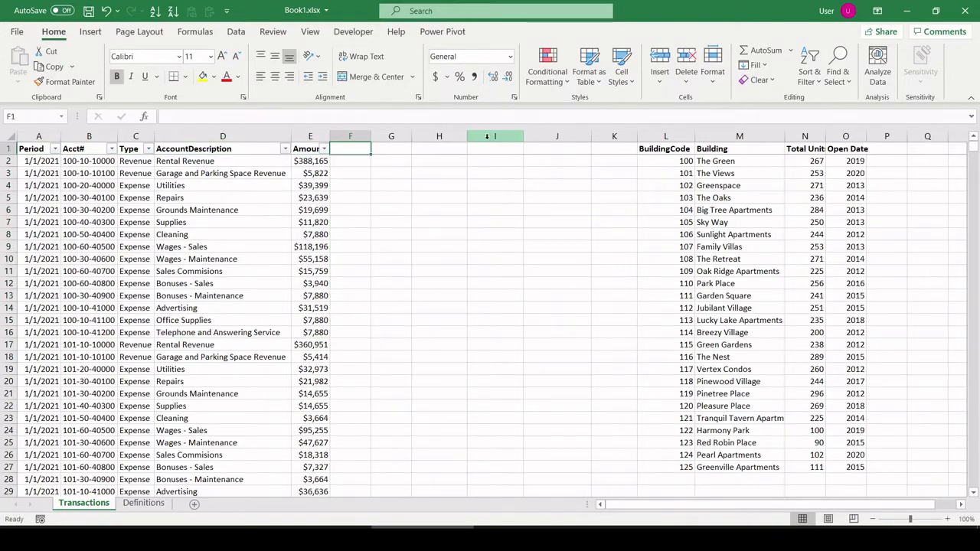
text(T)
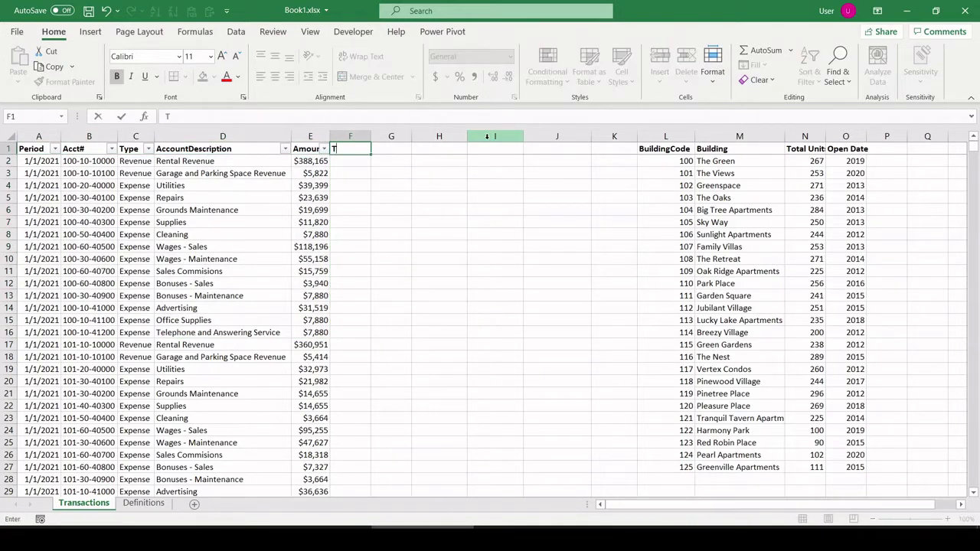
text(otal Units)
click(350, 136)
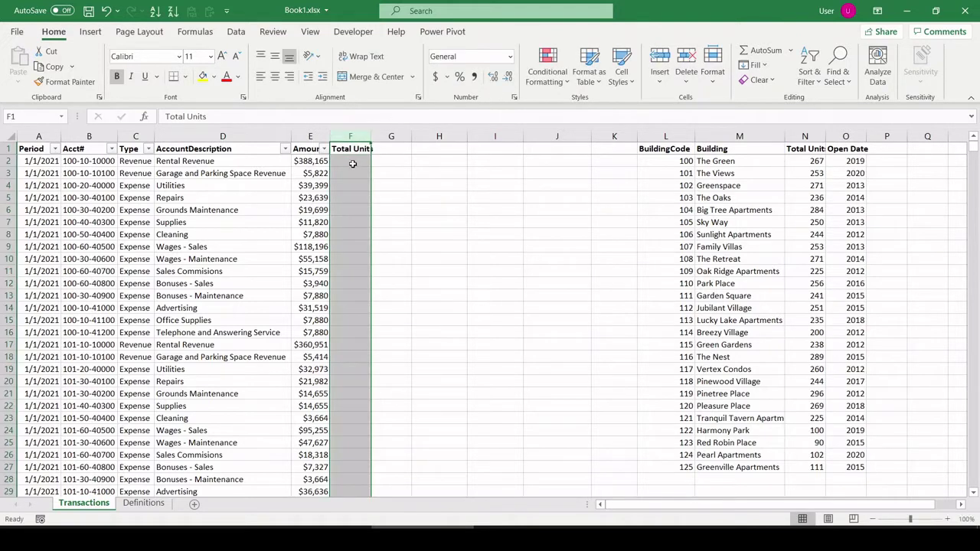
click(353, 164)
drag(260, 173, 313, 173)
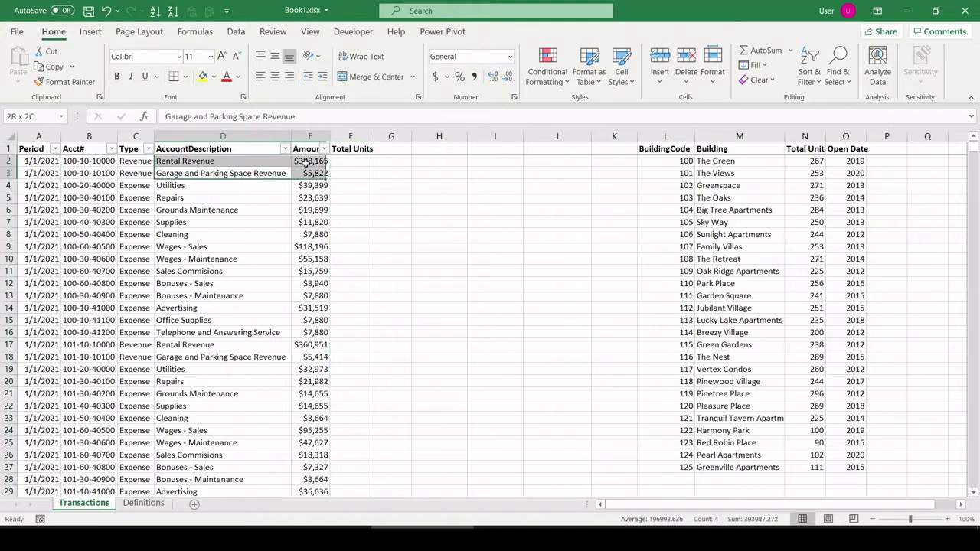
click(341, 171)
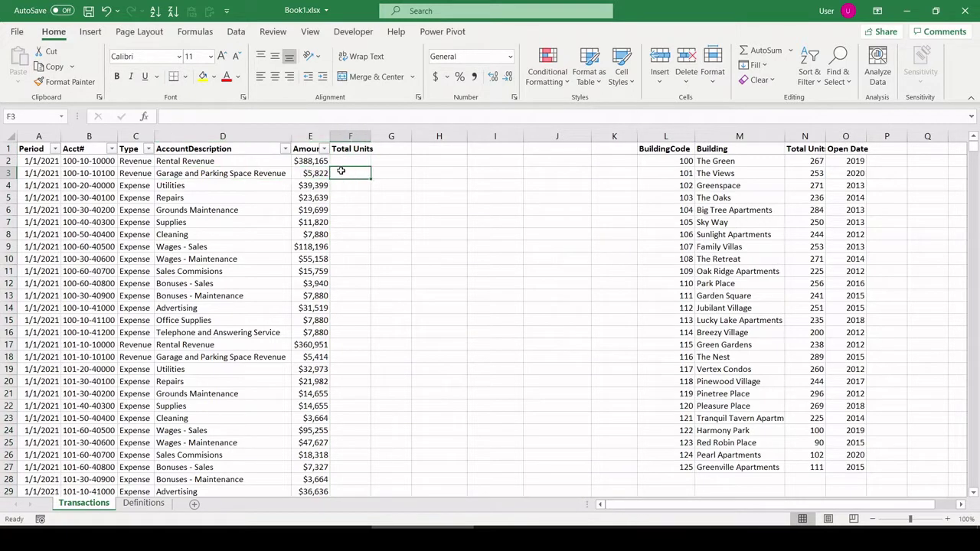
click(404, 150)
text(PEr)
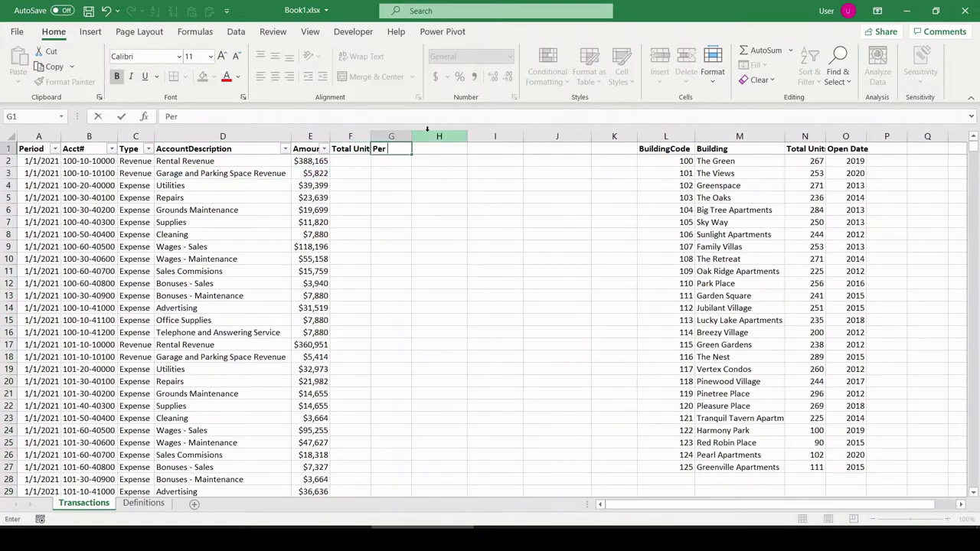
text( Revenu)
text(e)
key(Return)
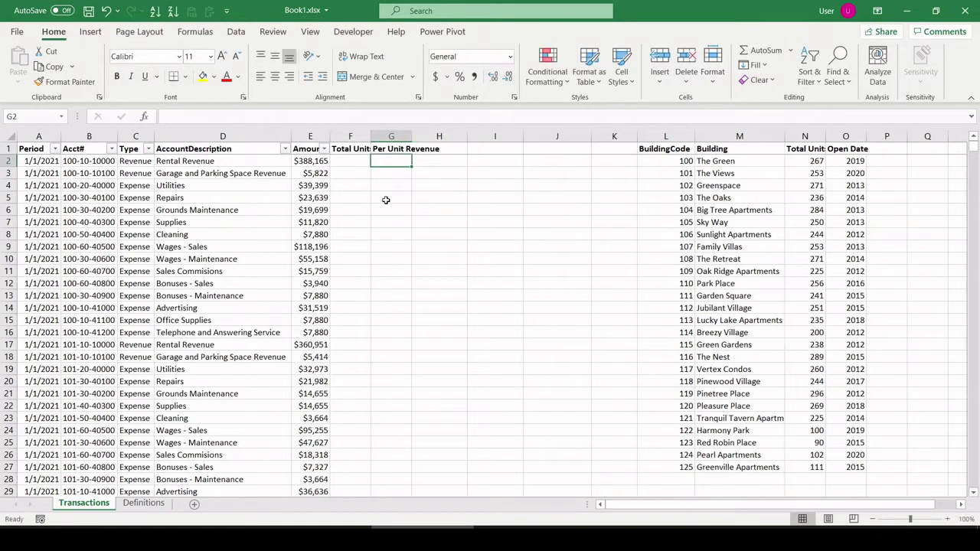
click(344, 167)
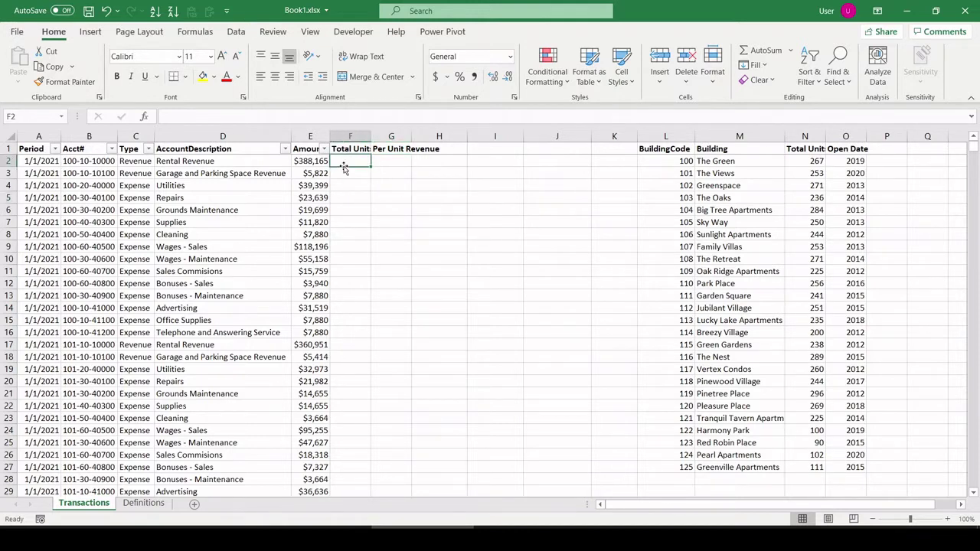
Widen columns F and G to fit, and add a CompanyID heading in H1.
click(107, 159)
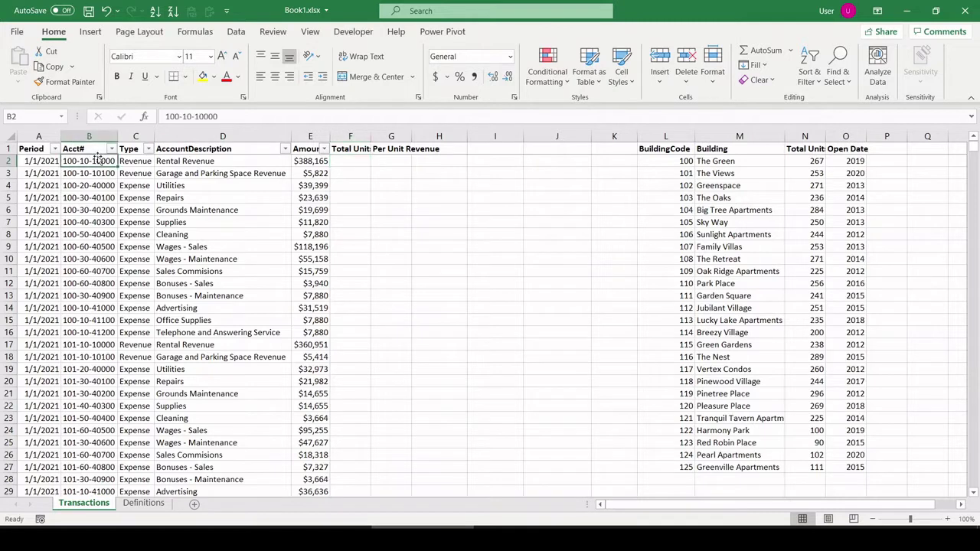
double_click(181, 115)
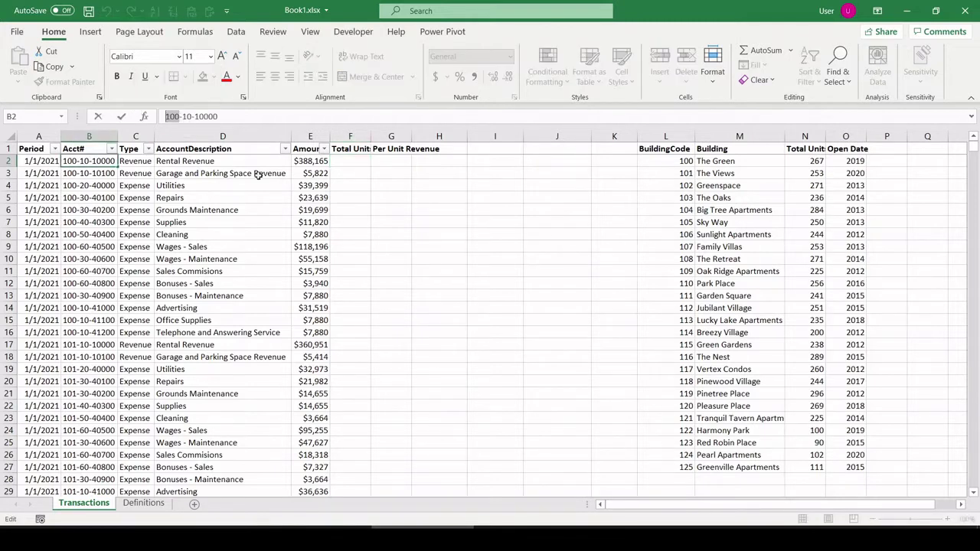
click(344, 173)
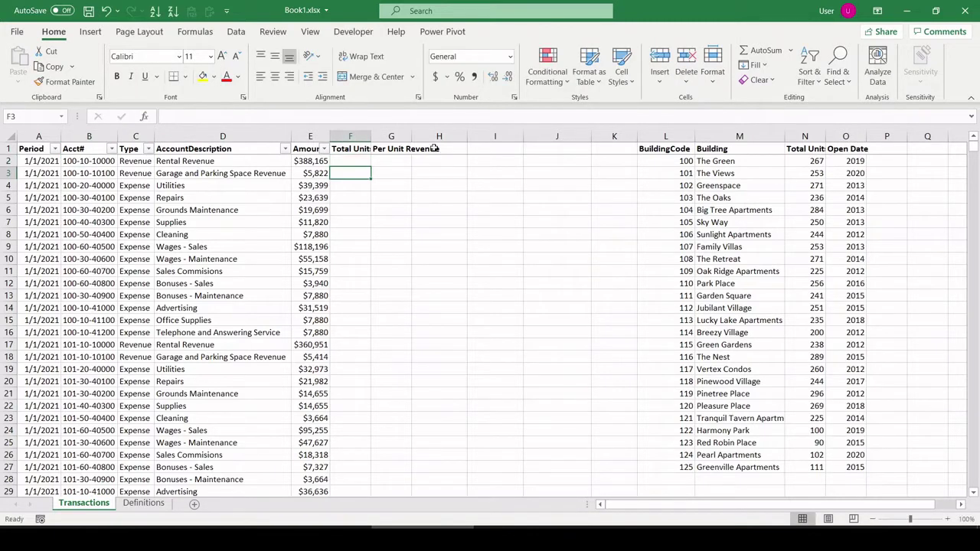
double_click(370, 135)
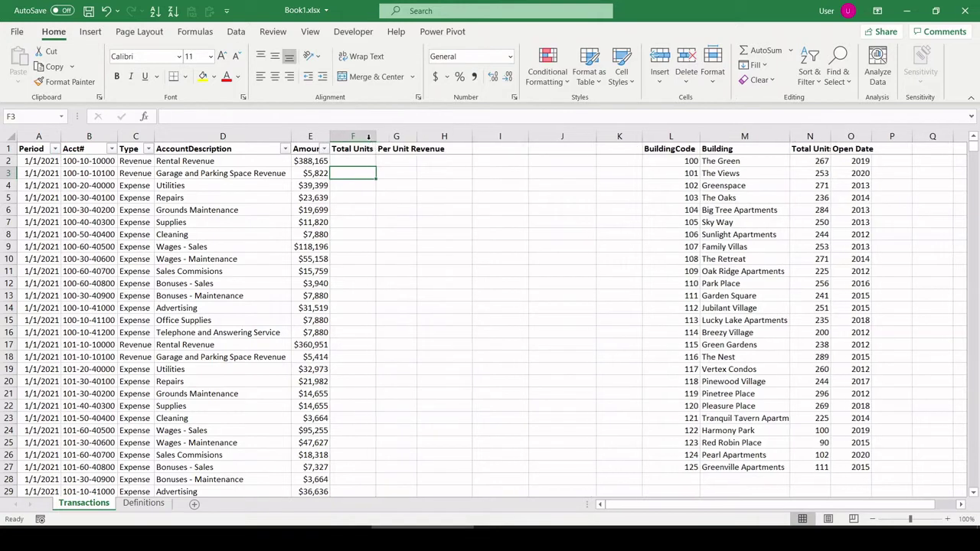
double_click(415, 135)
click(479, 149)
text(Com)
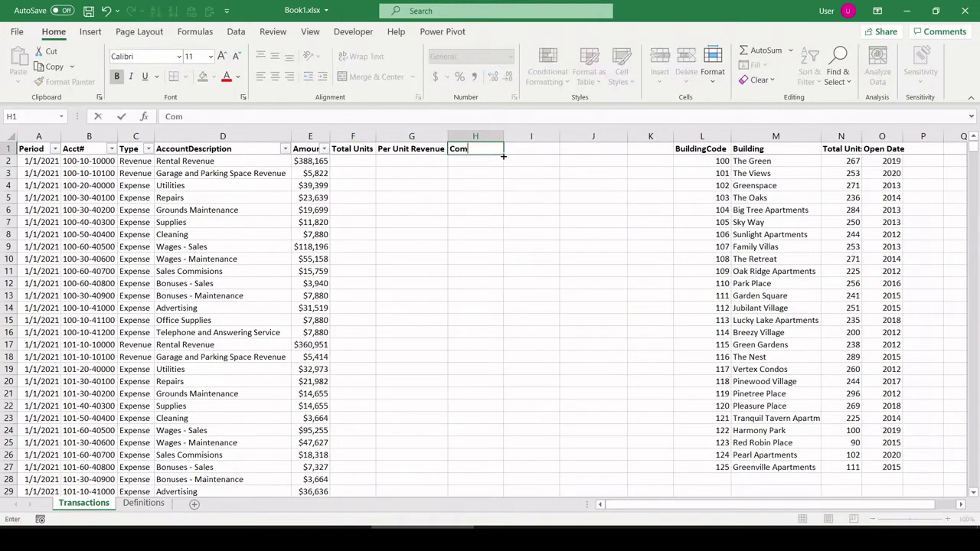
text(nd)
text(yID)
key(Return)
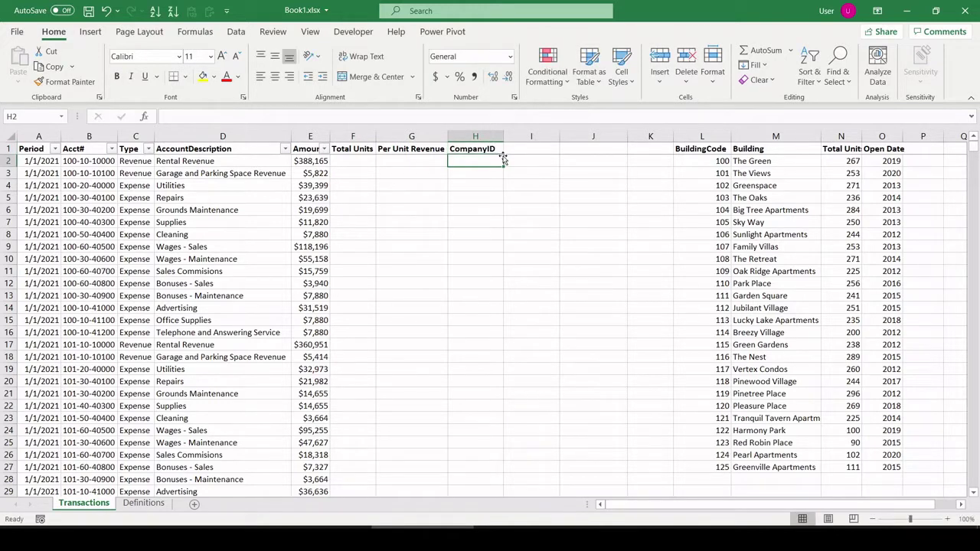
Enter =VALUE(LEFT(B2,3)) in H2 to extract the numeric building code.
text(=left()
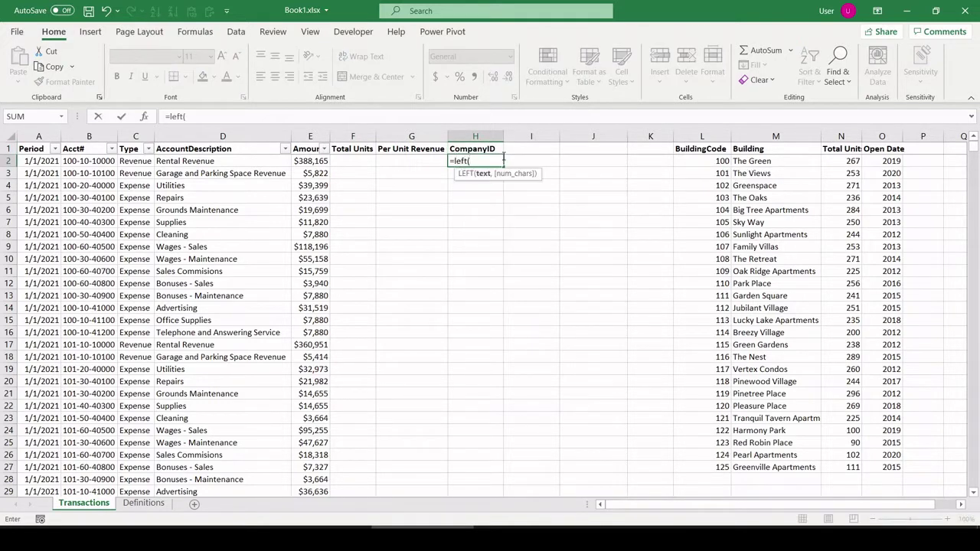
click(67, 163)
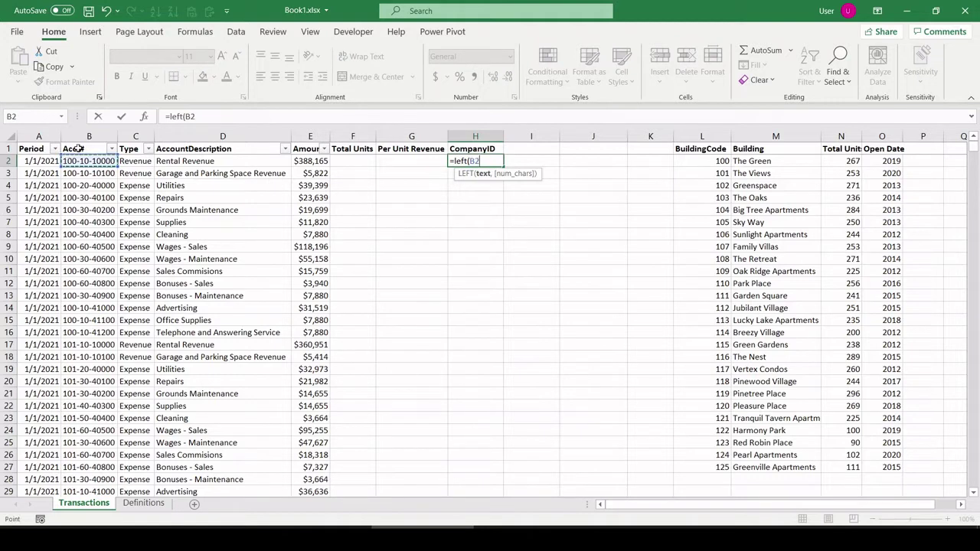
text(,3))
key(Return)
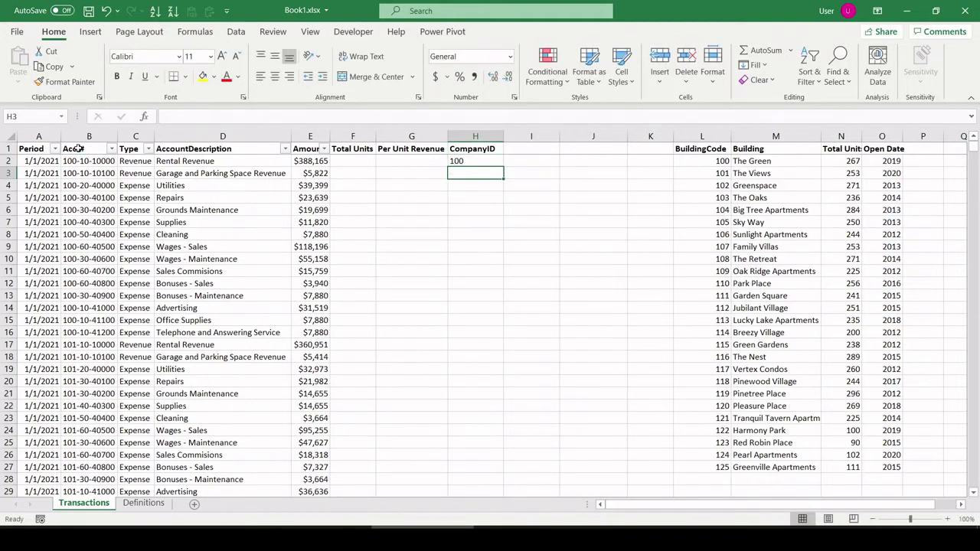
click(471, 161)
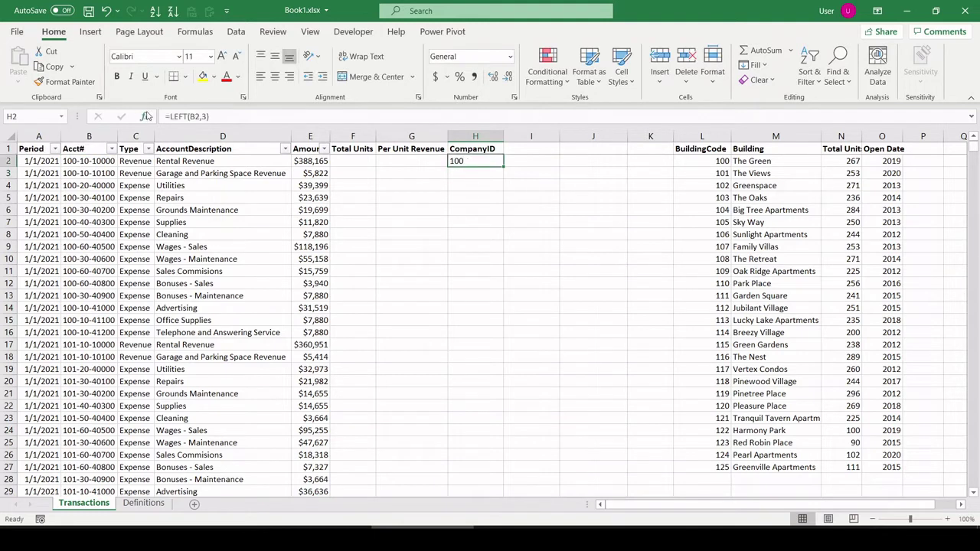
click(170, 116)
text(val)
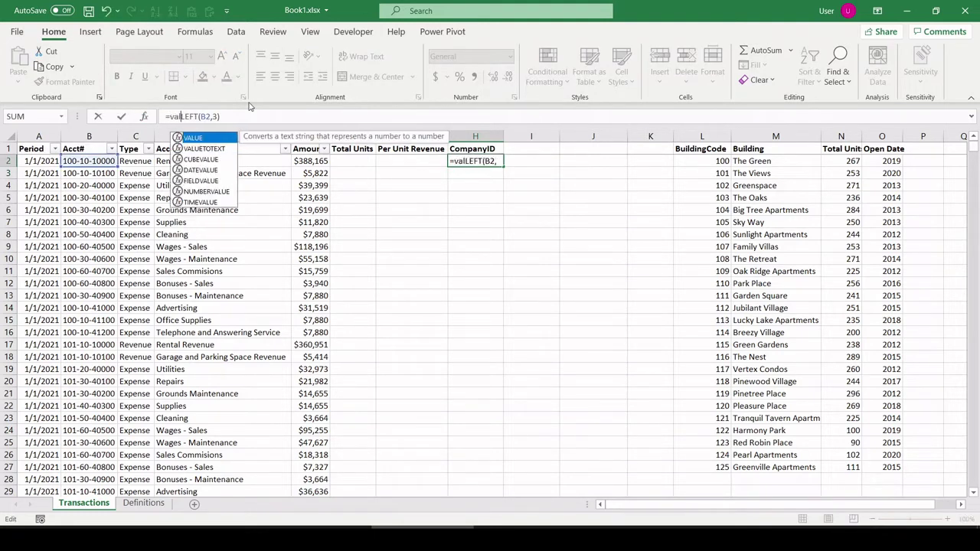
text(ue()
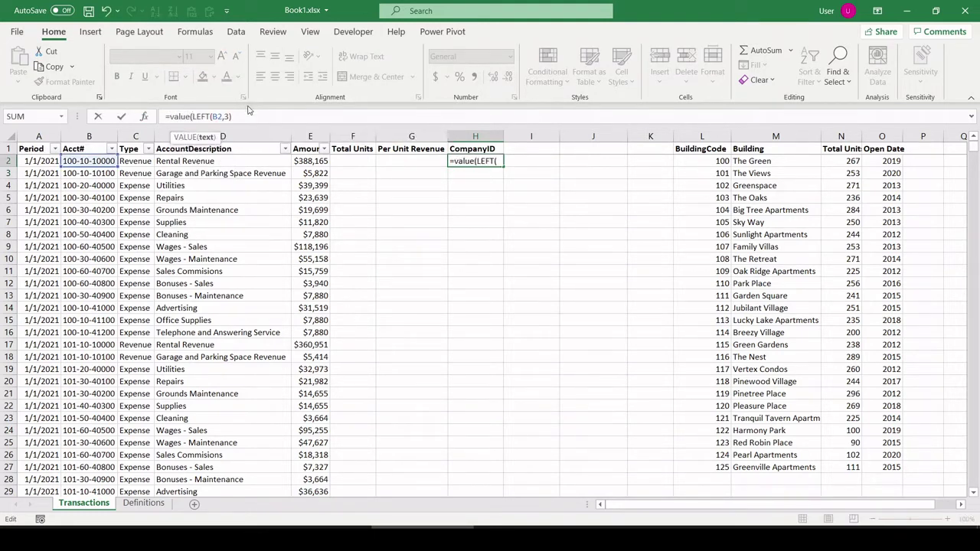
click(270, 116)
text())
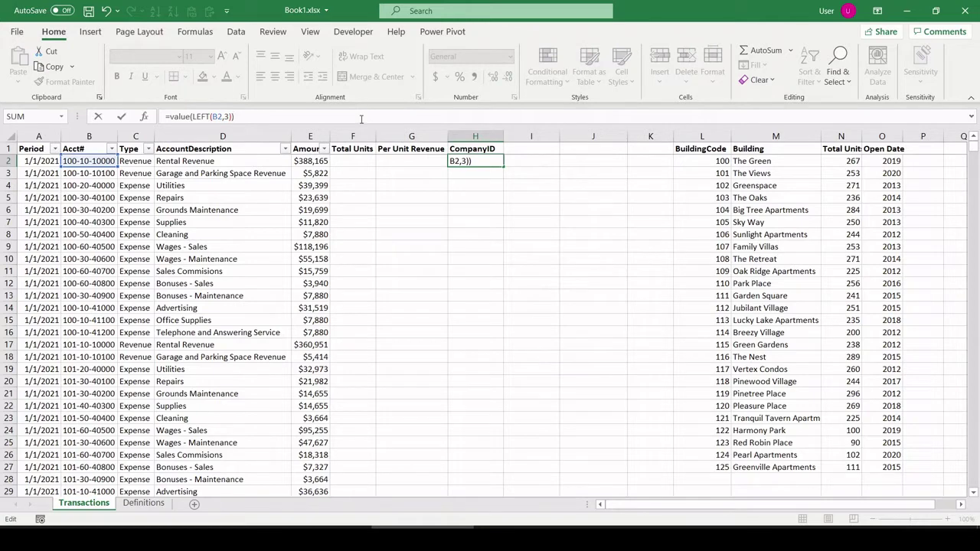
key(Return)
Fill the CompanyID formula down to the last data row and check the values.
click(450, 159)
mouse_move(503, 166)
mouse_down()
mouse_move(503, 418)
mouse_move(503, 381)
mouse_up()
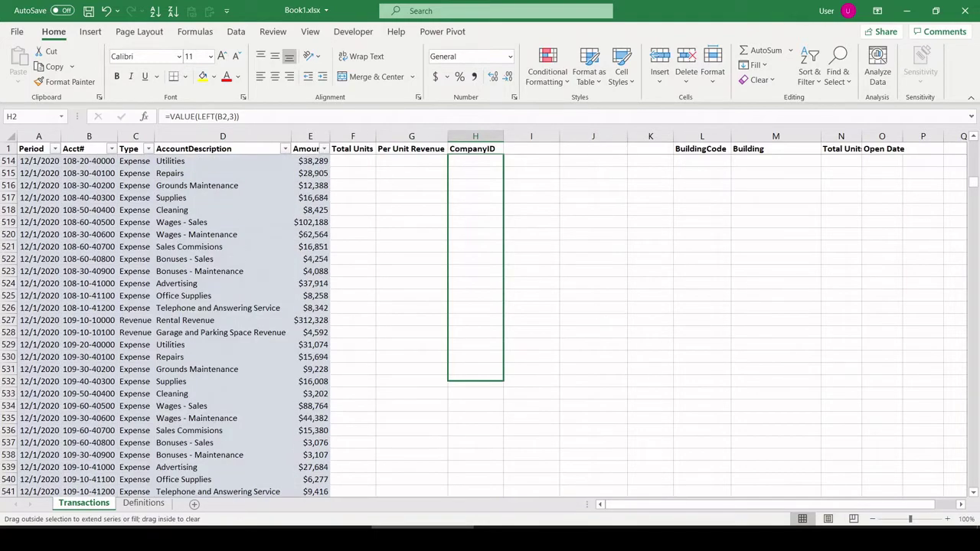
drag(503, 381, 504, 343)
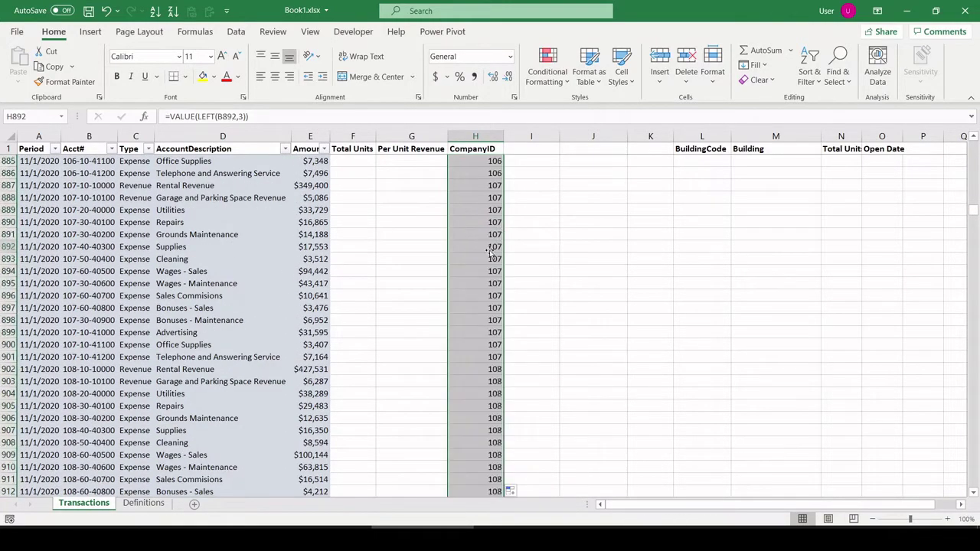
click(491, 247)
key(ctrl+Down)
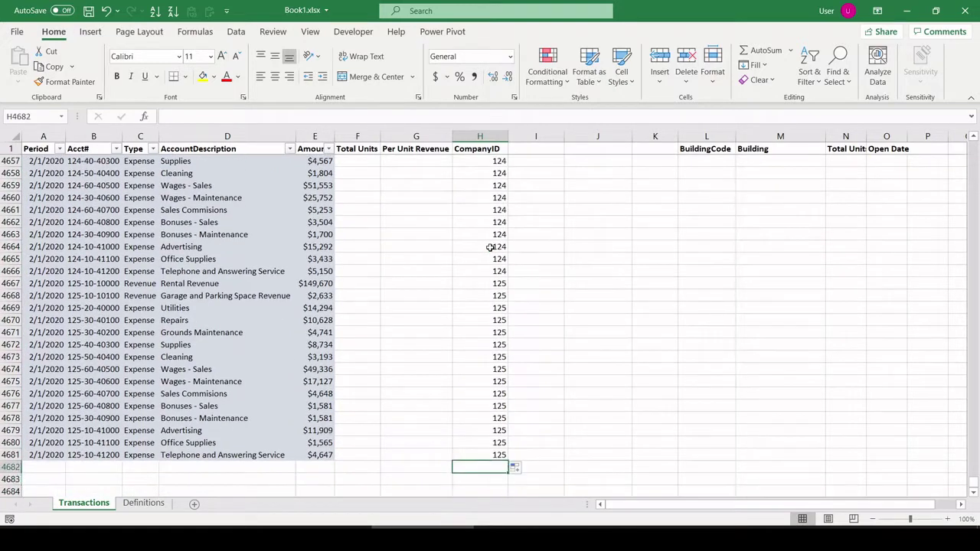
key(ctrl+Up)
key(Down)
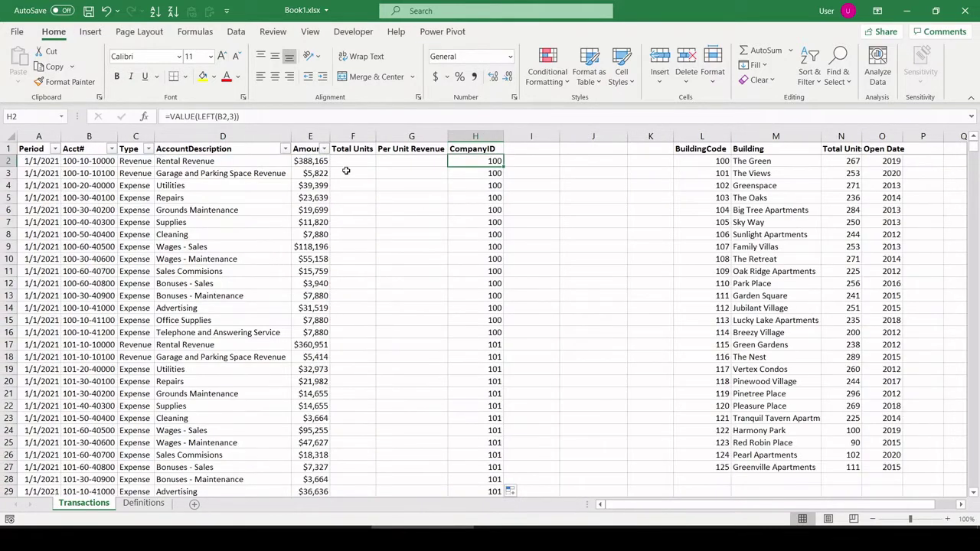
click(351, 158)
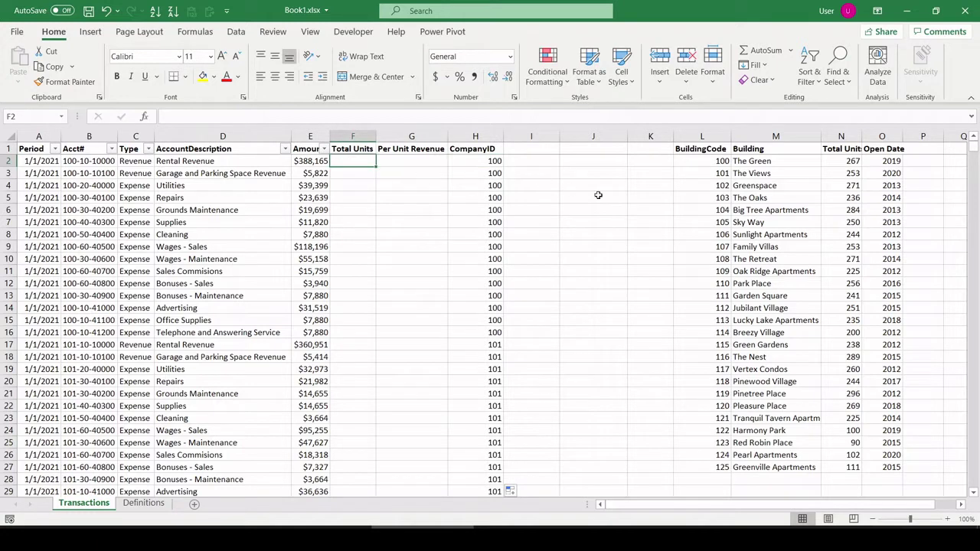
click(841, 160)
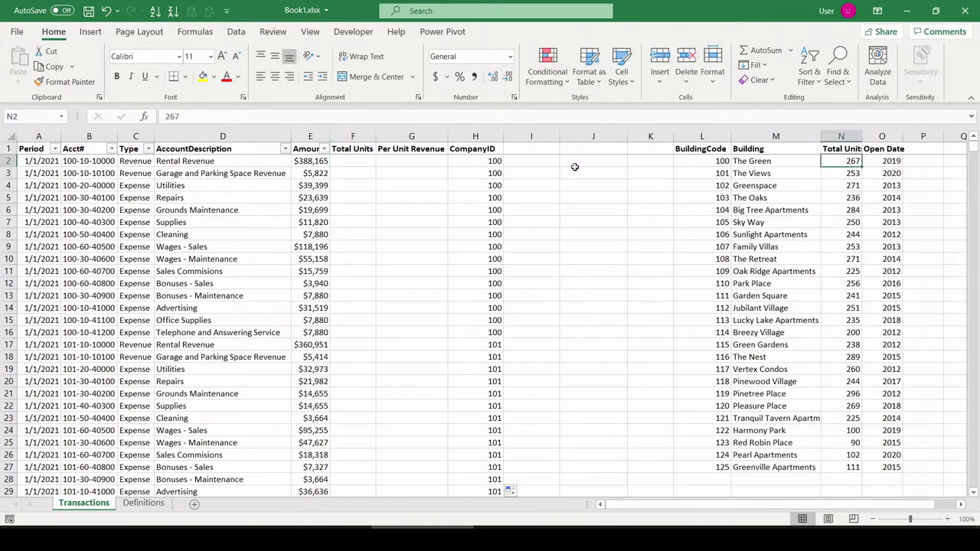
click(368, 161)
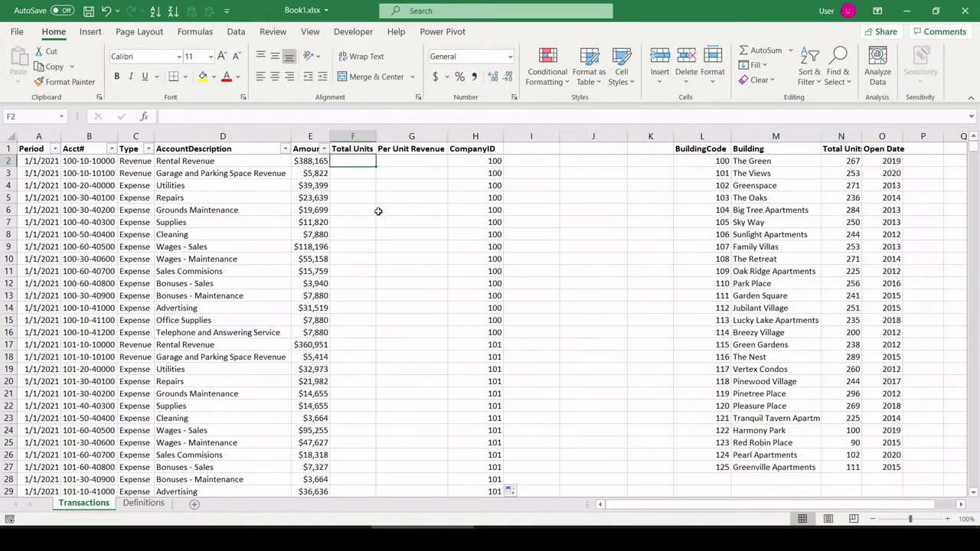
click(492, 161)
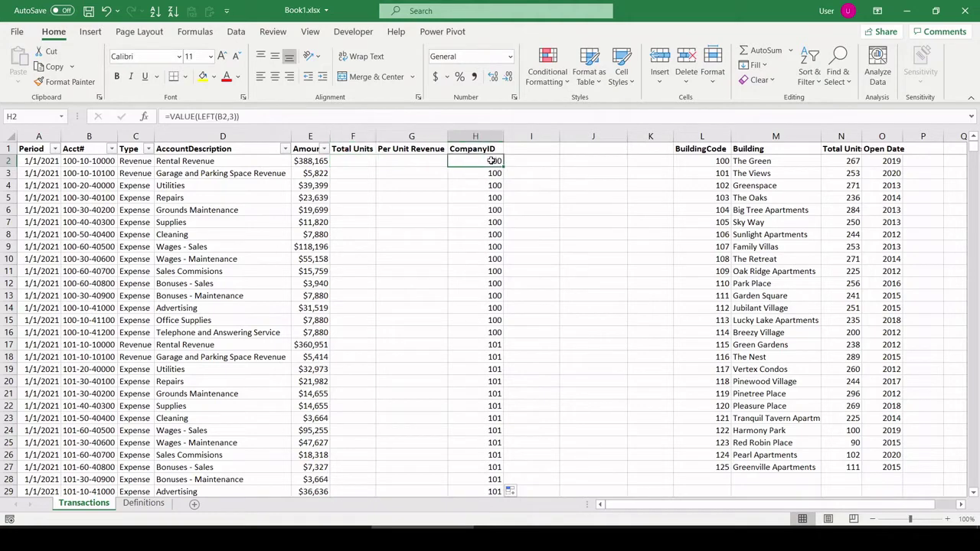
Enter =INDEX(N2:N27,MATCH(H2,L2:L27,0)) in F2 to look up Total Units.
click(371, 162)
text(=index()
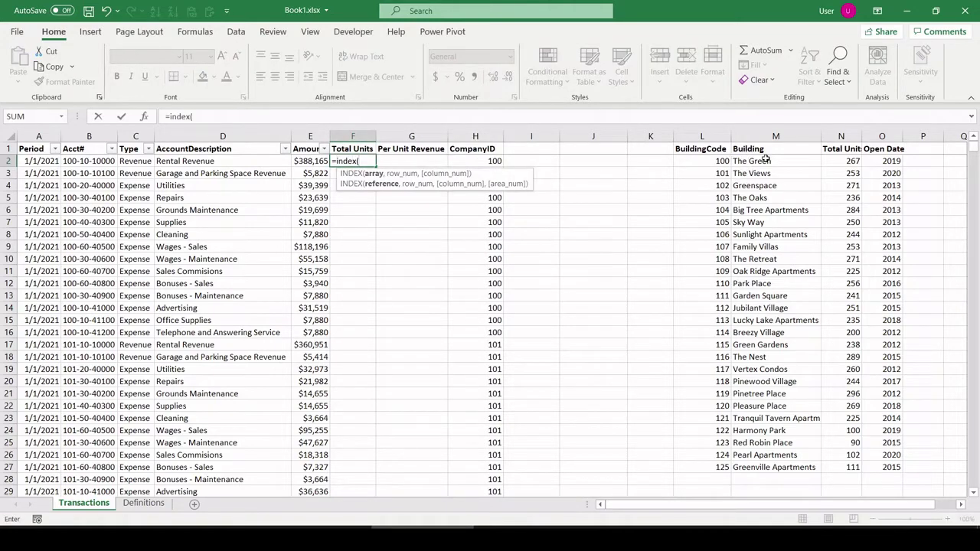
click(833, 164)
drag(832, 165, 853, 469)
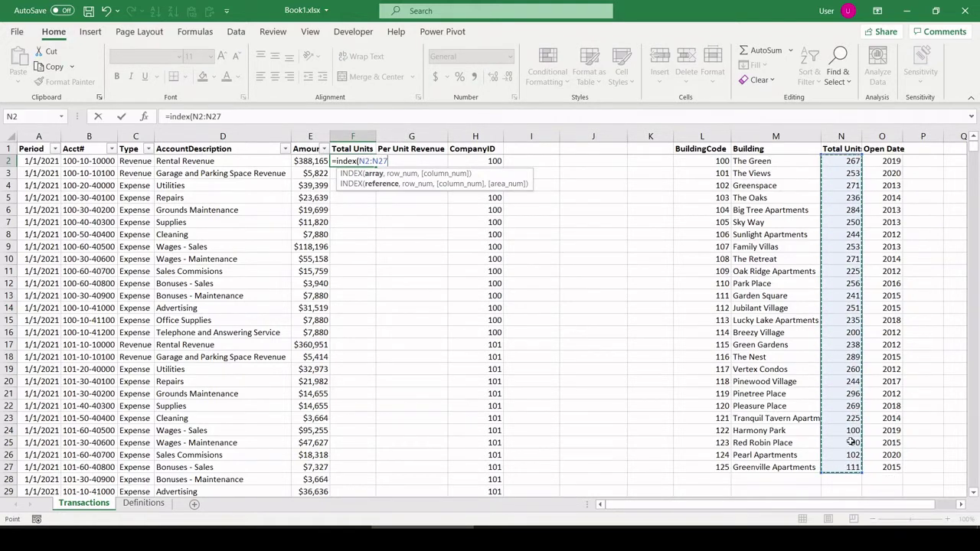
text(,match()
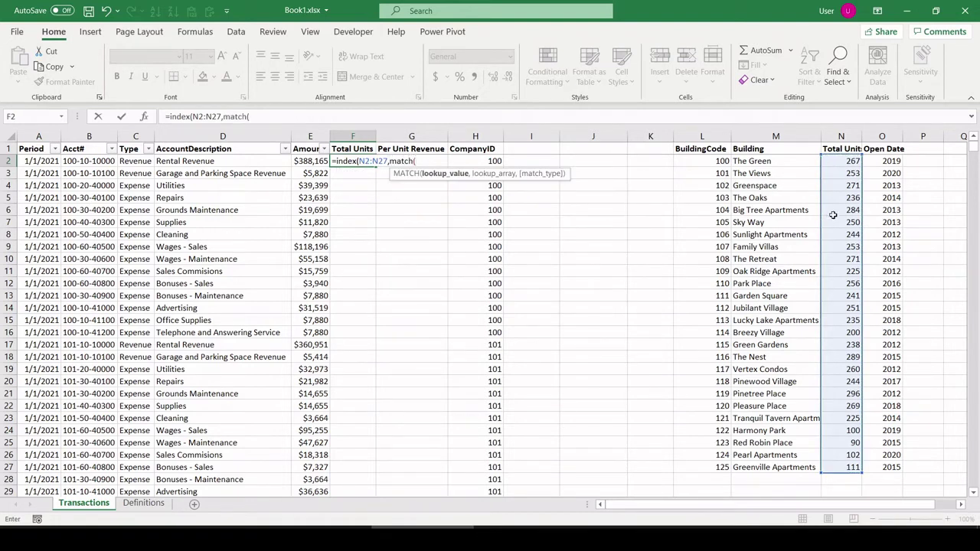
click(477, 162)
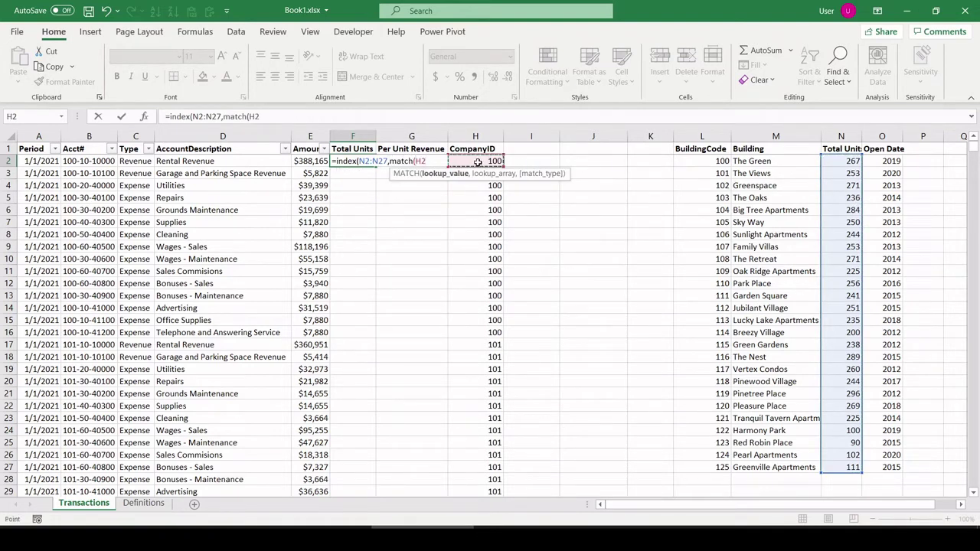
text(,)
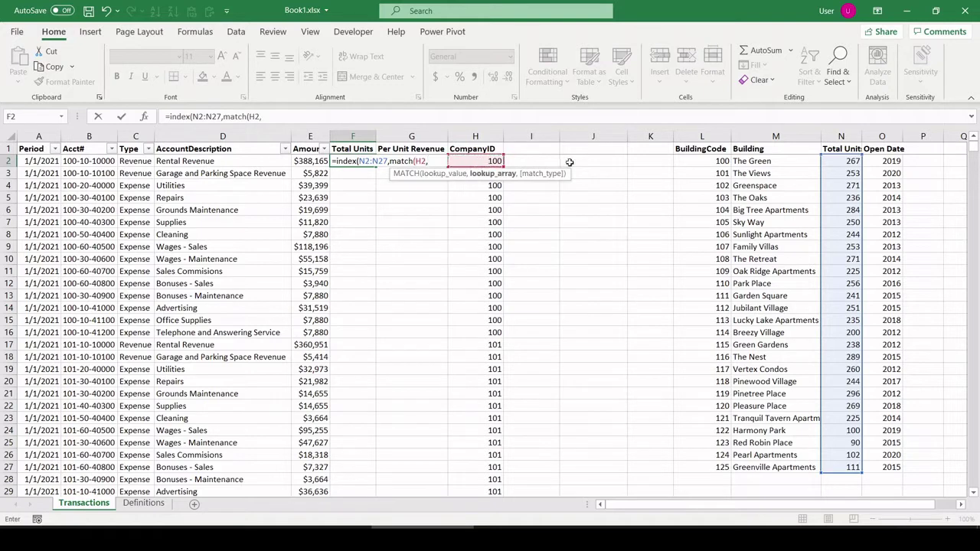
drag(722, 161, 715, 467)
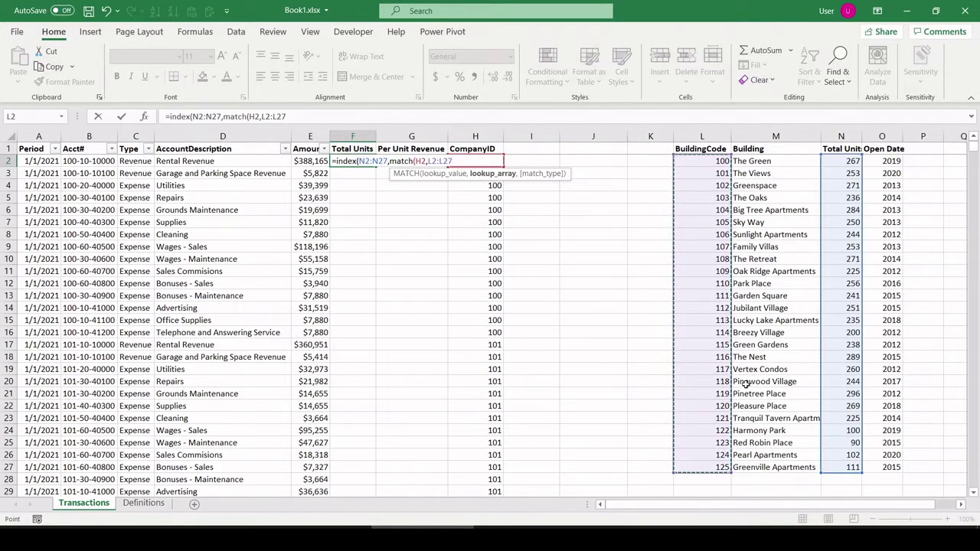
text(,0)
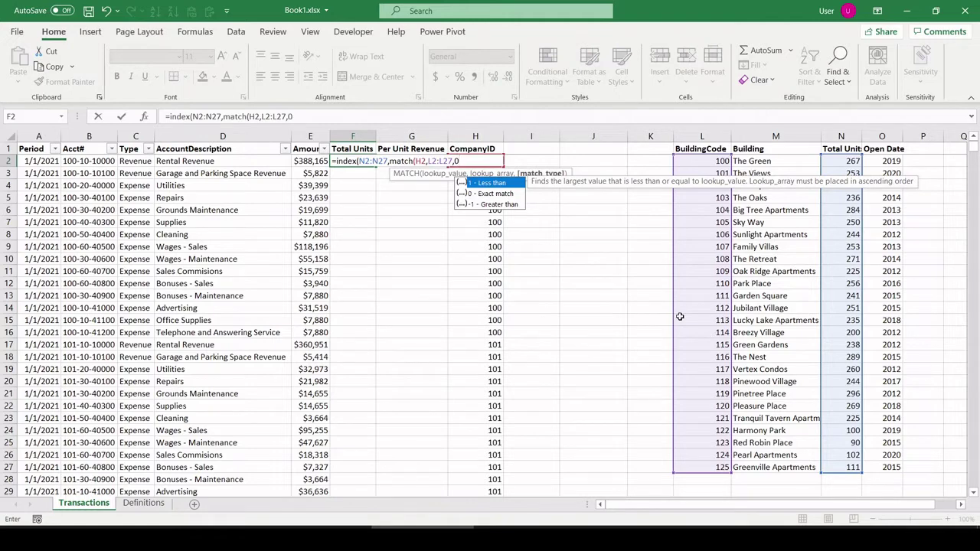
text()))
key(Return)
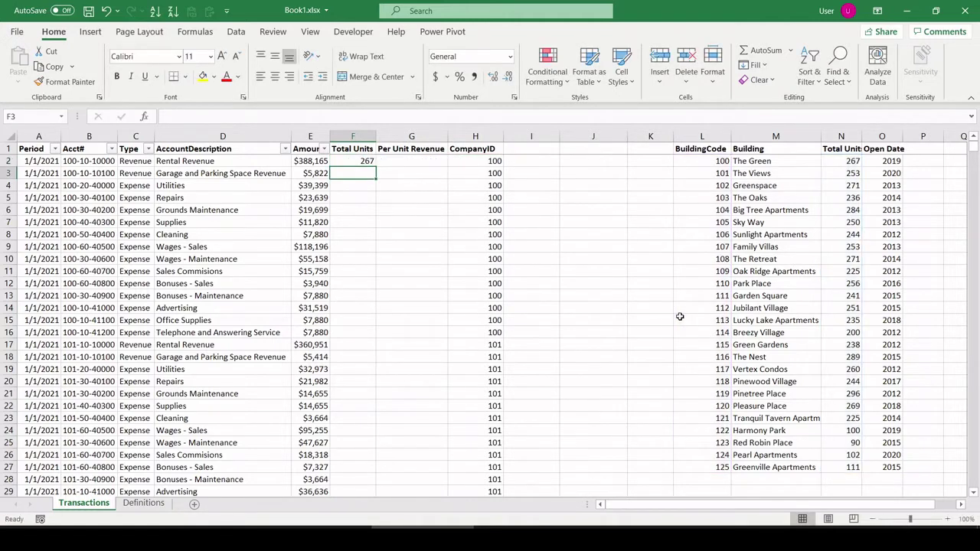
Make the lookup ranges absolute: $N$2:$N$27 and $L$2:$L$27.
click(371, 164)
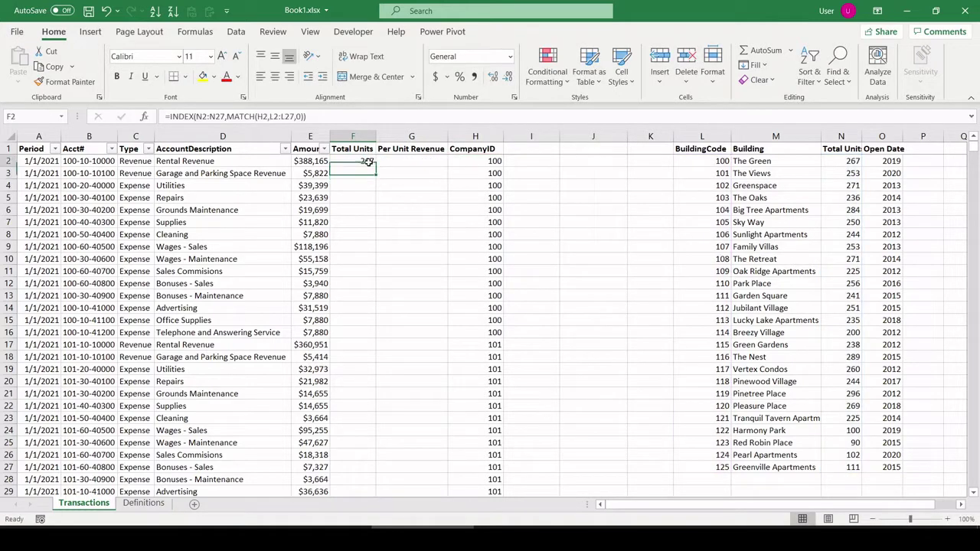
click(197, 116)
key(F4)
click(227, 117)
key(F4)
click(295, 117)
key(F4)
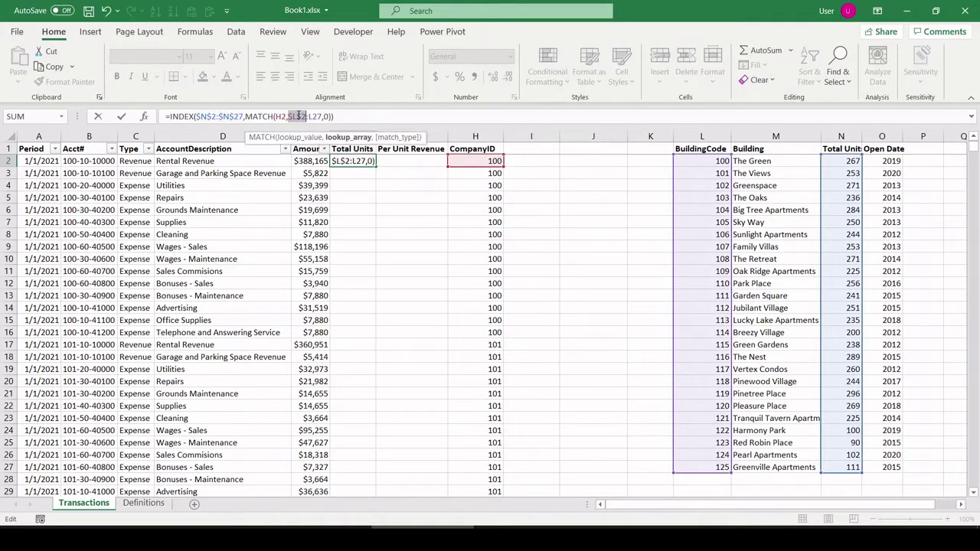
key(F4)
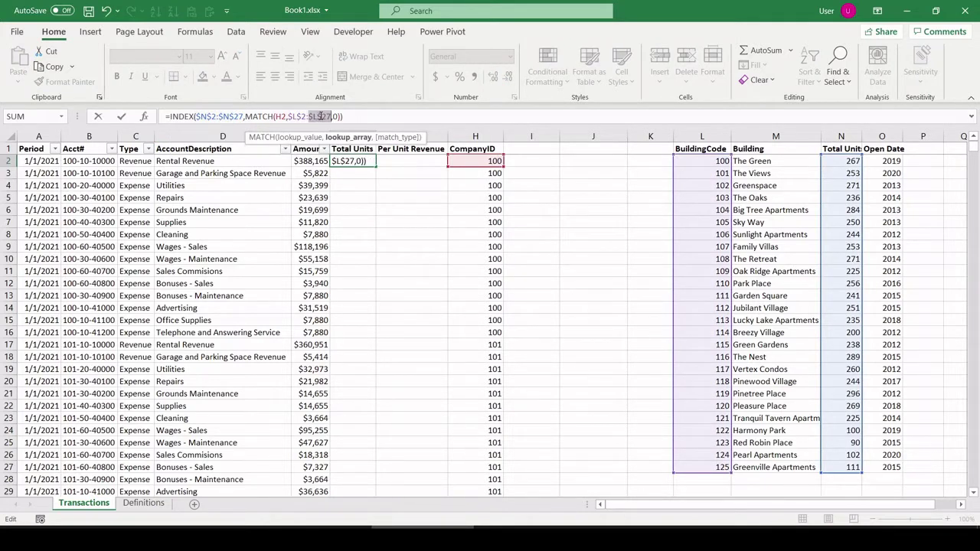
key(Return)
Fill the Total Units lookup down every row and spot-check the results.
click(364, 161)
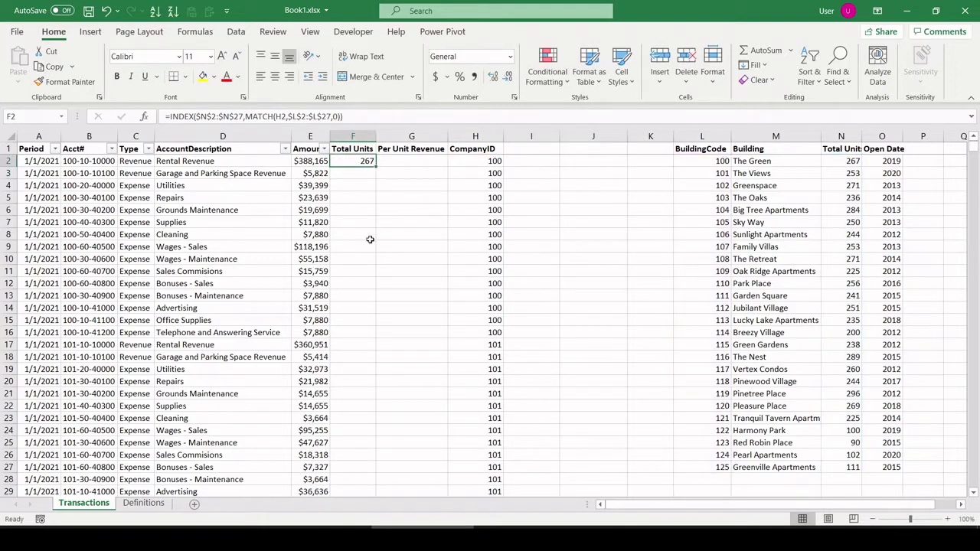
double_click(376, 166)
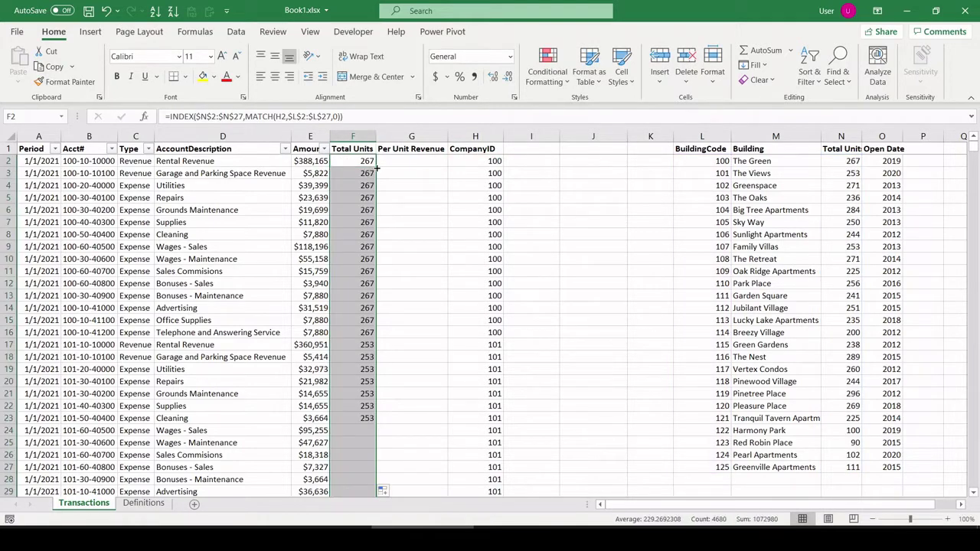
scroll(367, 261, down, 3)
scroll(368, 260, down, 4)
scroll(362, 276, down, 2)
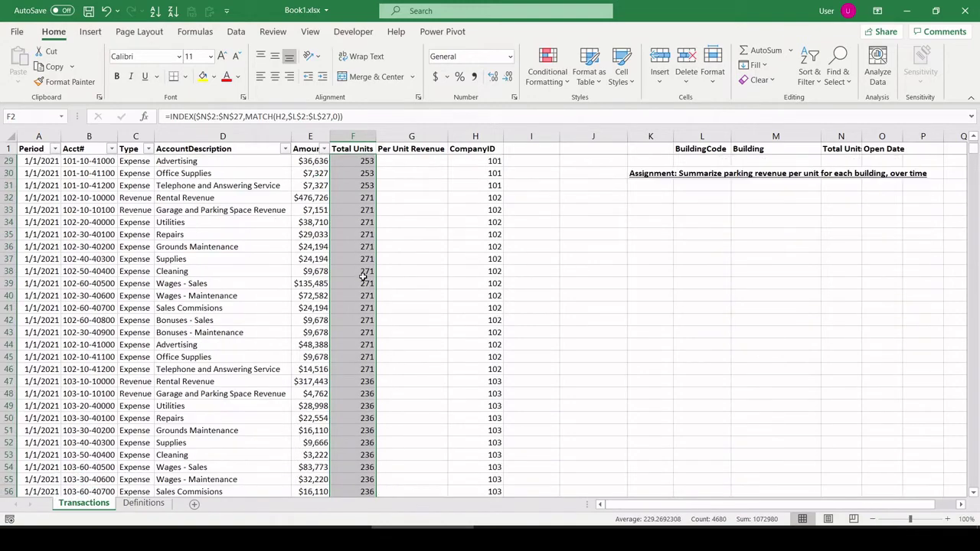
scroll(363, 278, down, 2)
scroll(364, 295, down, 2)
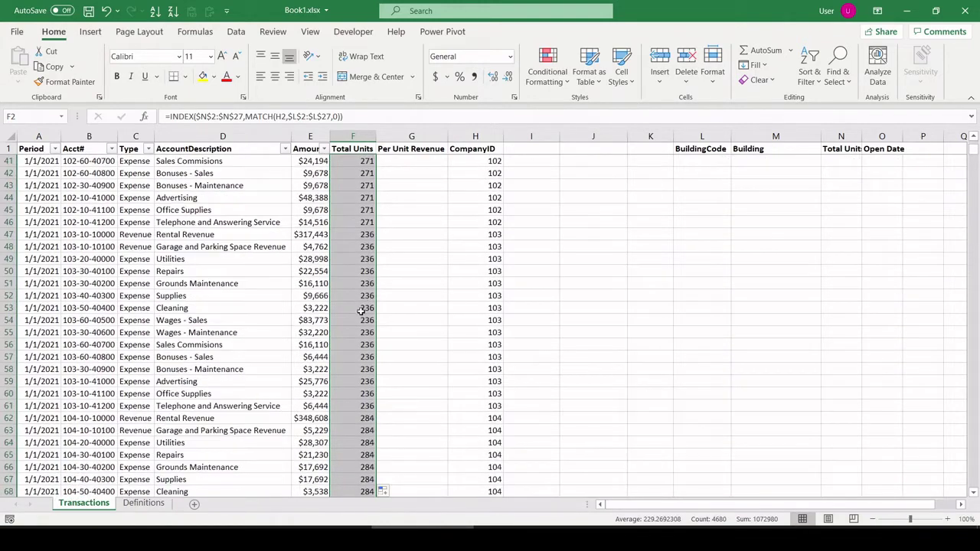
click(91, 345)
click(360, 345)
scroll(389, 304, up, 1)
scroll(389, 304, up, 6)
scroll(390, 221, up, 6)
click(399, 162)
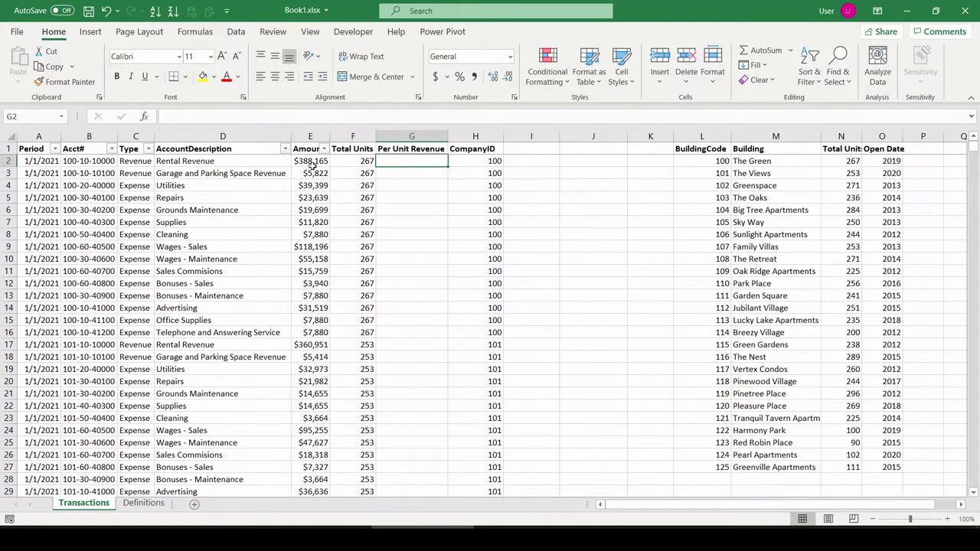
Rename the G1 heading from Per Unit Revenue to Per Unit Financials.
text(=)
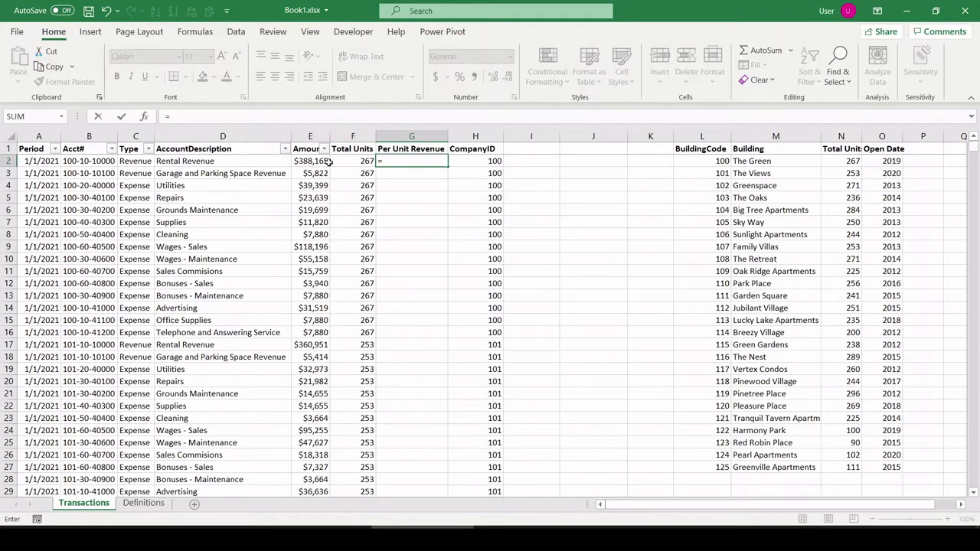
key(Escape)
click(398, 149)
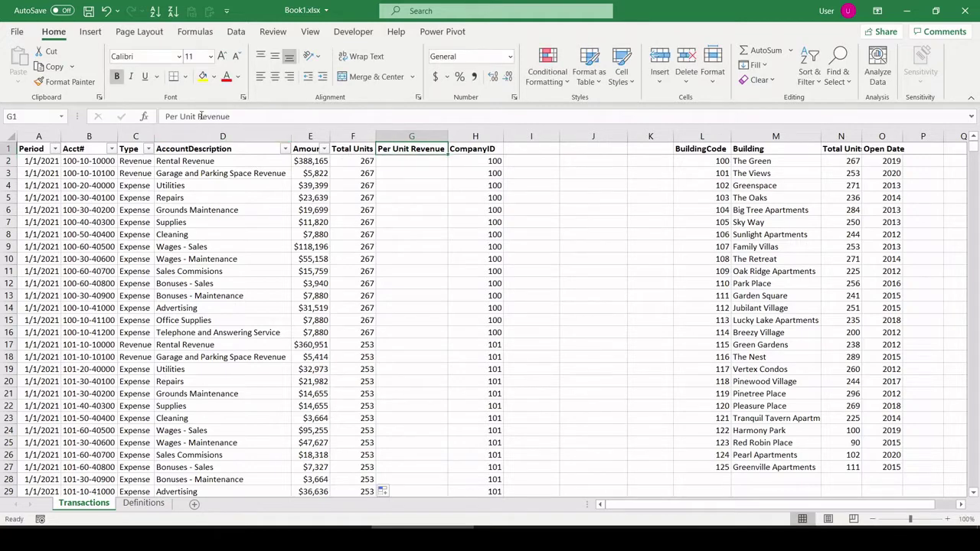
drag(199, 117, 285, 116)
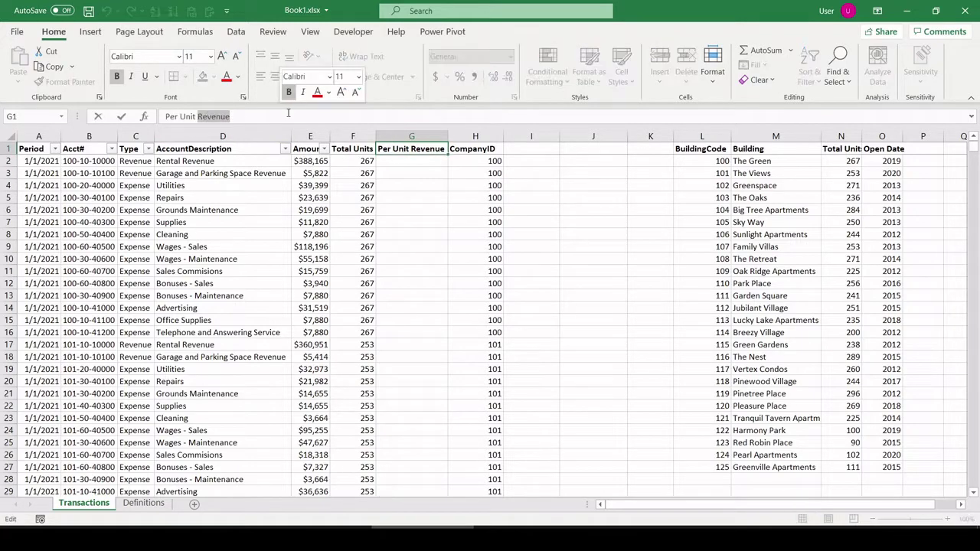
text(Financi)
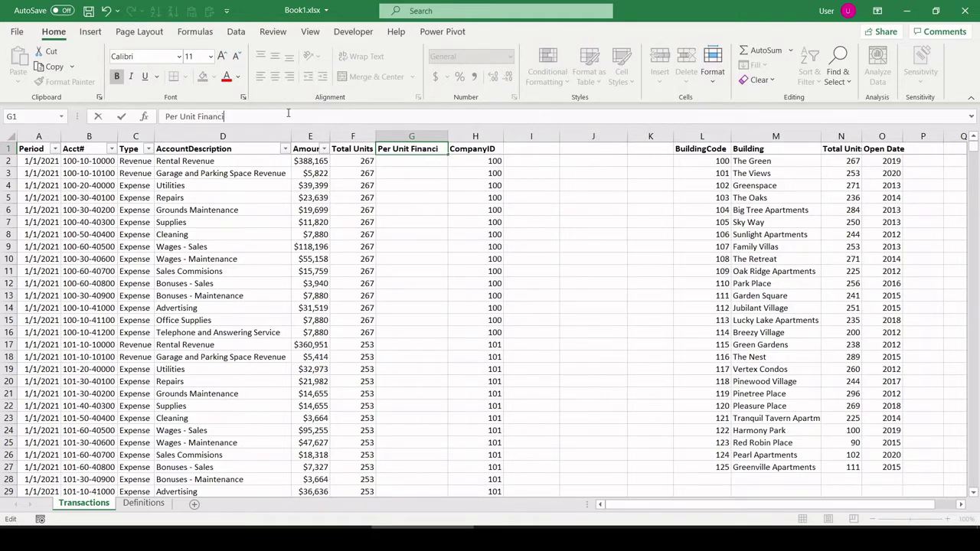
text(als)
key(Return)
Enter =E2/F2 in G2 and display it in whole dollars.
text(=)
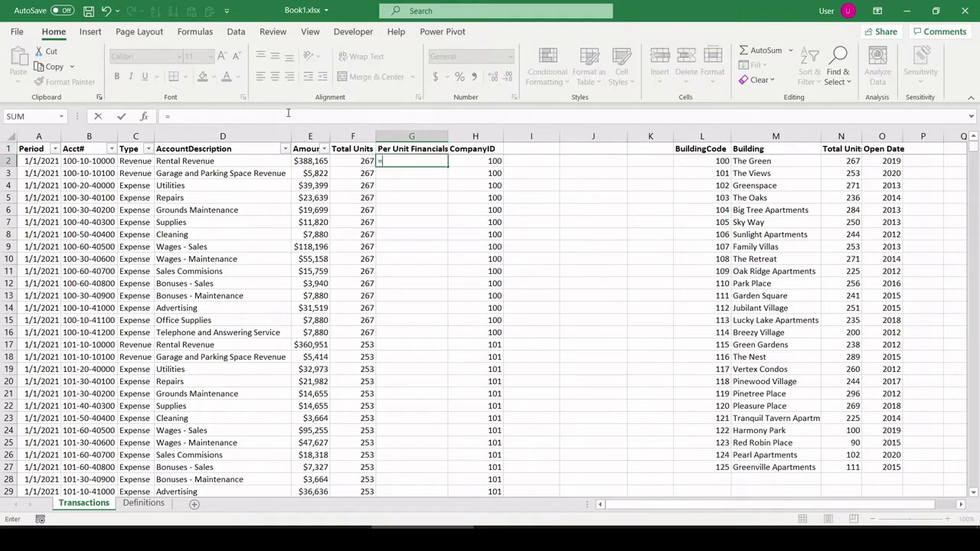
click(306, 160)
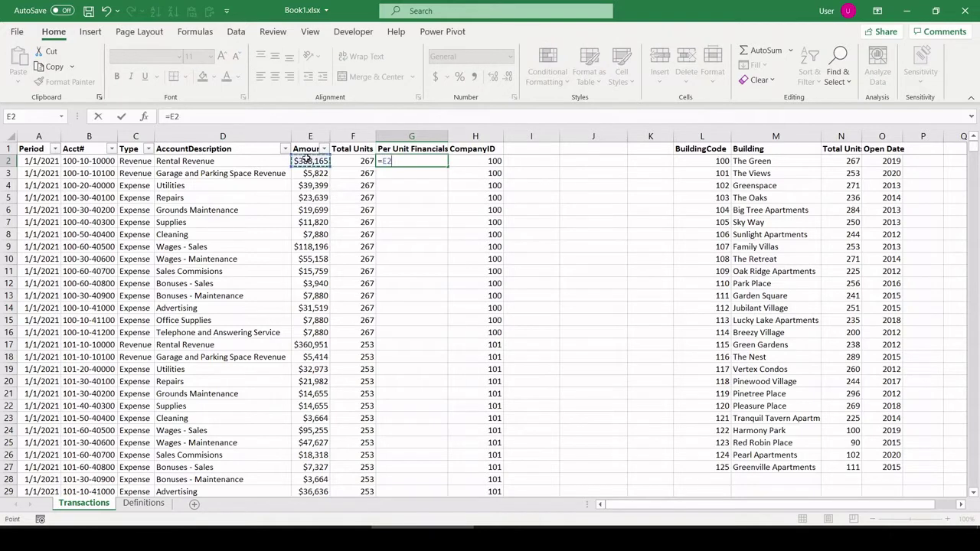
text(/)
click(345, 161)
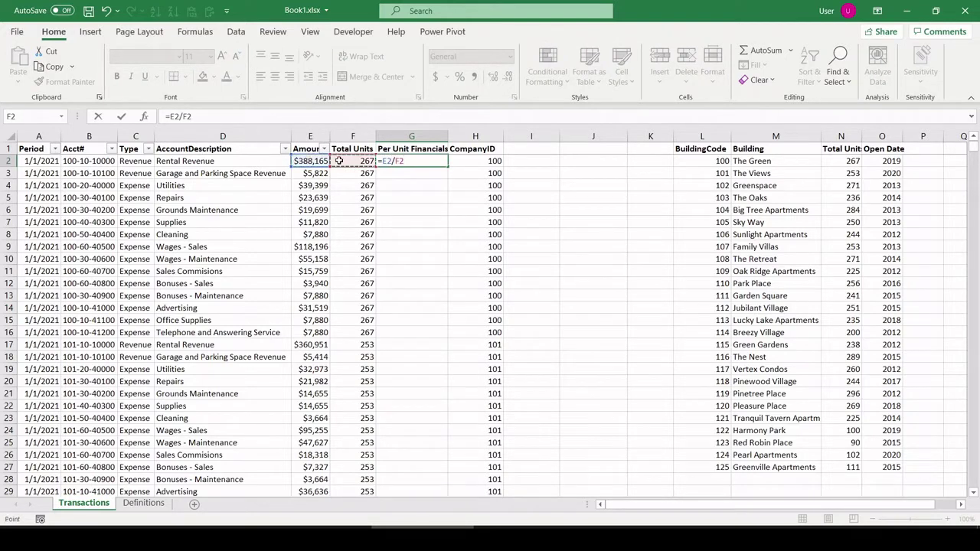
key(Return)
click(440, 162)
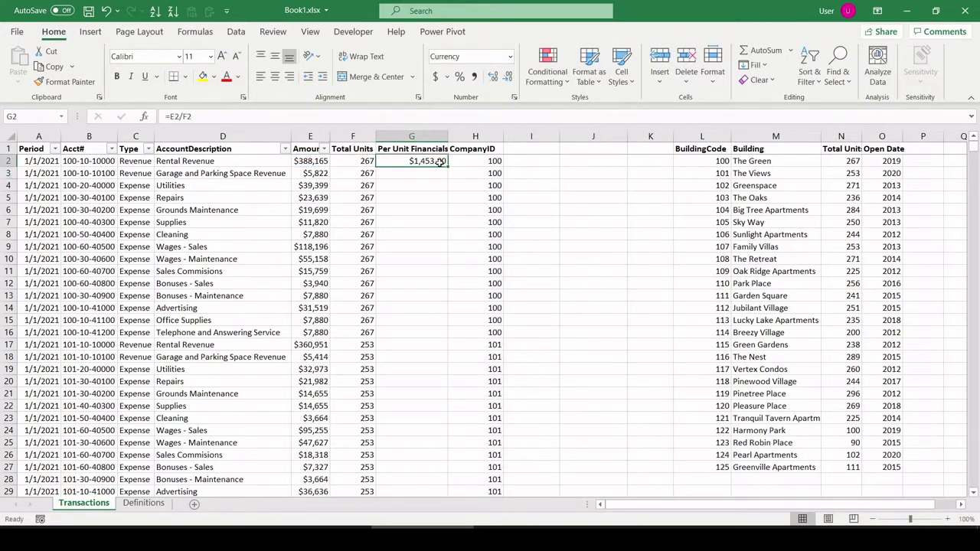
click(507, 77)
click(507, 76)
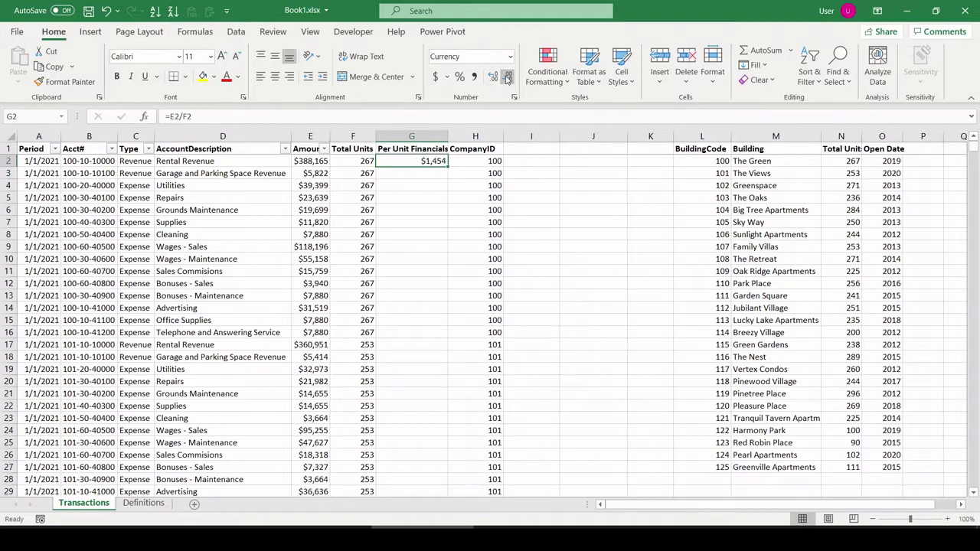
Fill the per-unit formula down the whole column and check the bottom rows.
double_click(448, 168)
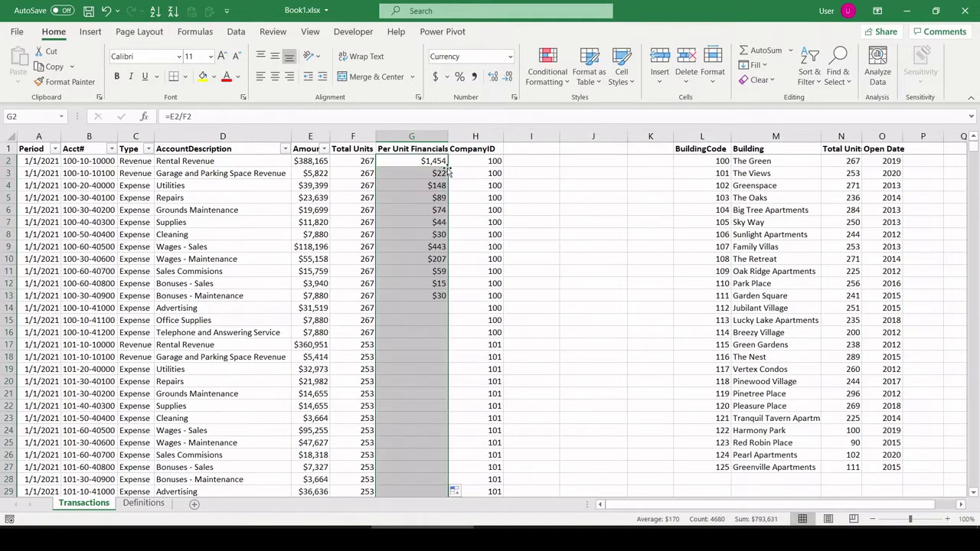
key(ctrl+Down)
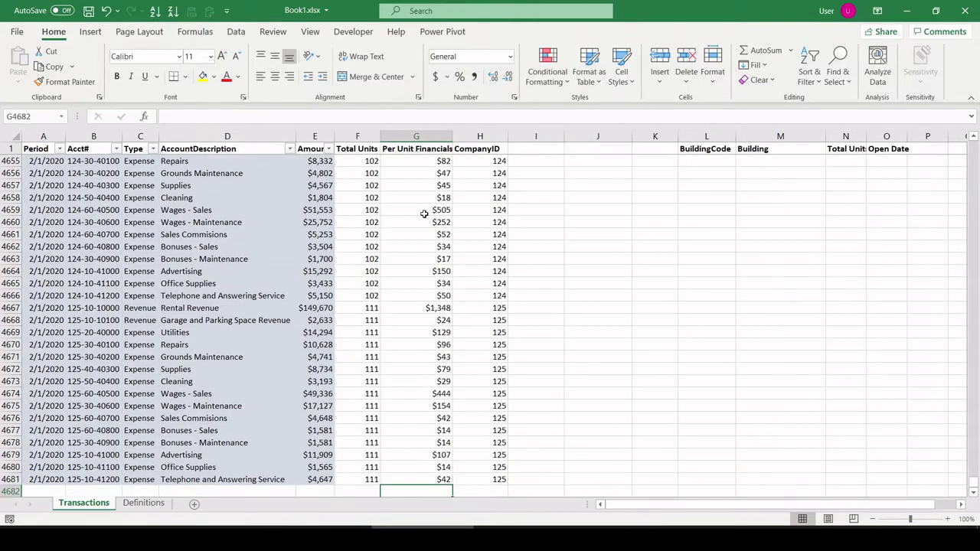
scroll(423, 214, down, 2)
click(433, 233)
key(ctrl+Up)
key(Down)
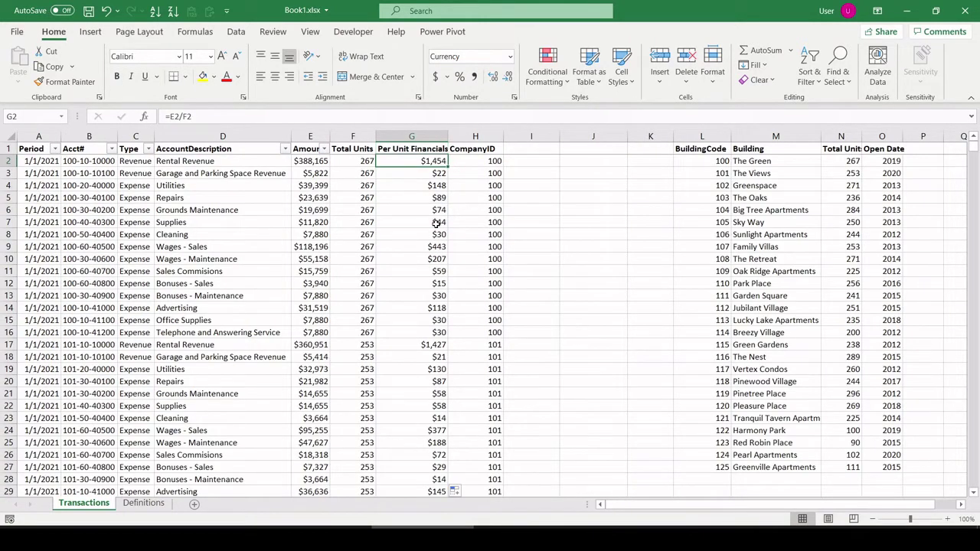
Select the full data range A1:H4681, from the Period header to the last row.
drag(464, 153, 23, 271)
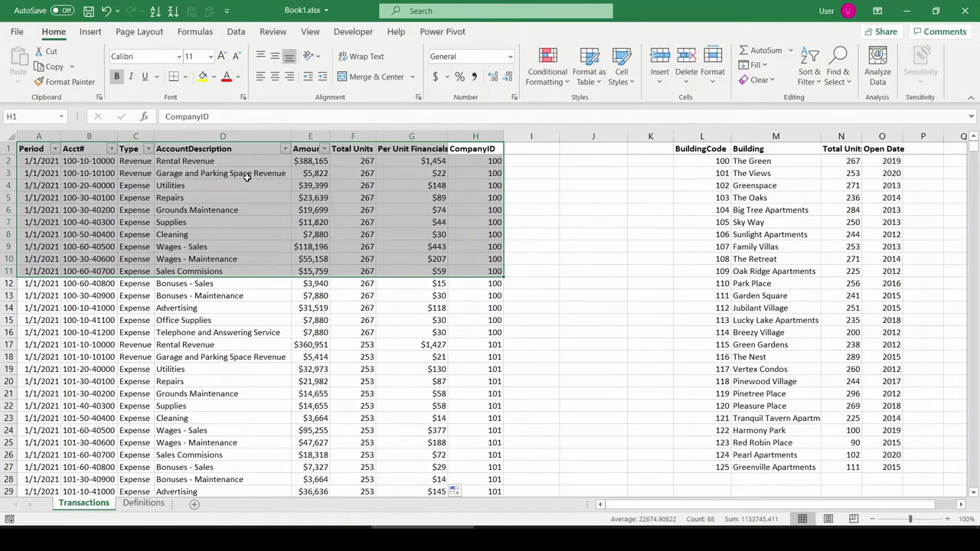
drag(247, 176, 467, 173)
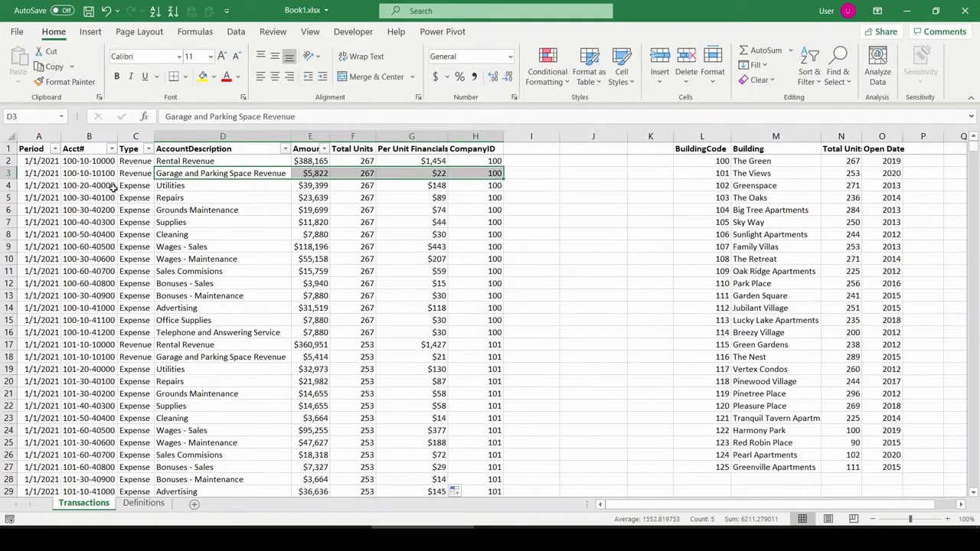
click(39, 150)
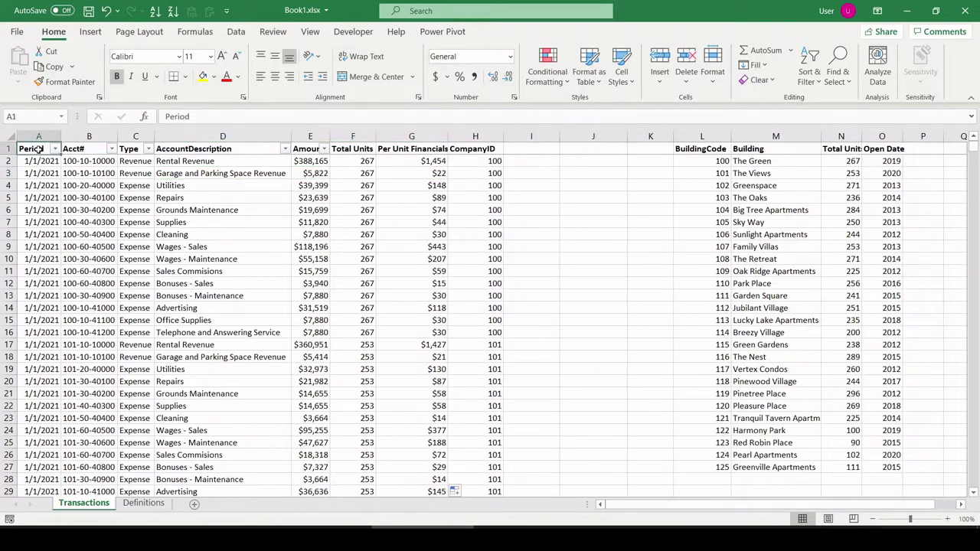
key(ctrl+shift+Right)
key(ctrl+shift+Down)
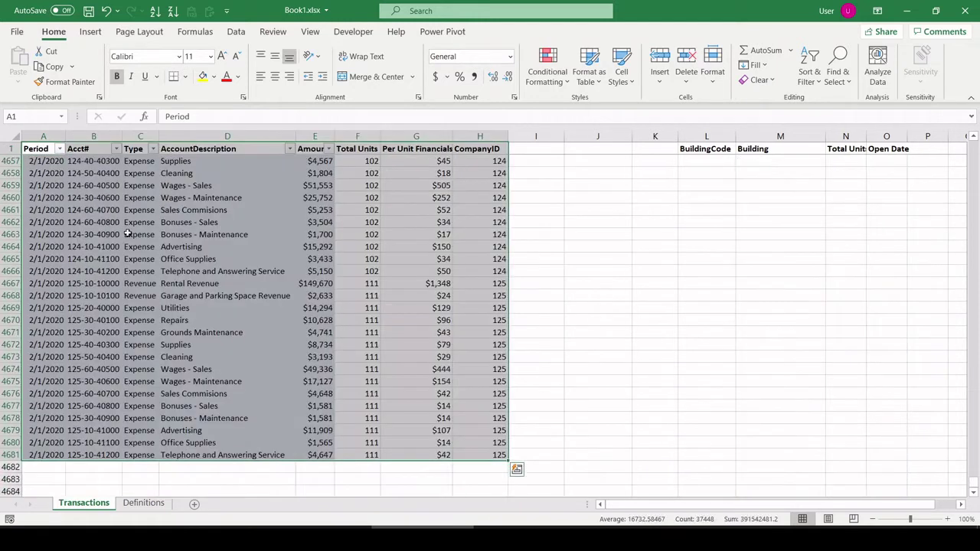
Insert a PivotTable from Transactions A1:H4681 on a new worksheet.
click(91, 35)
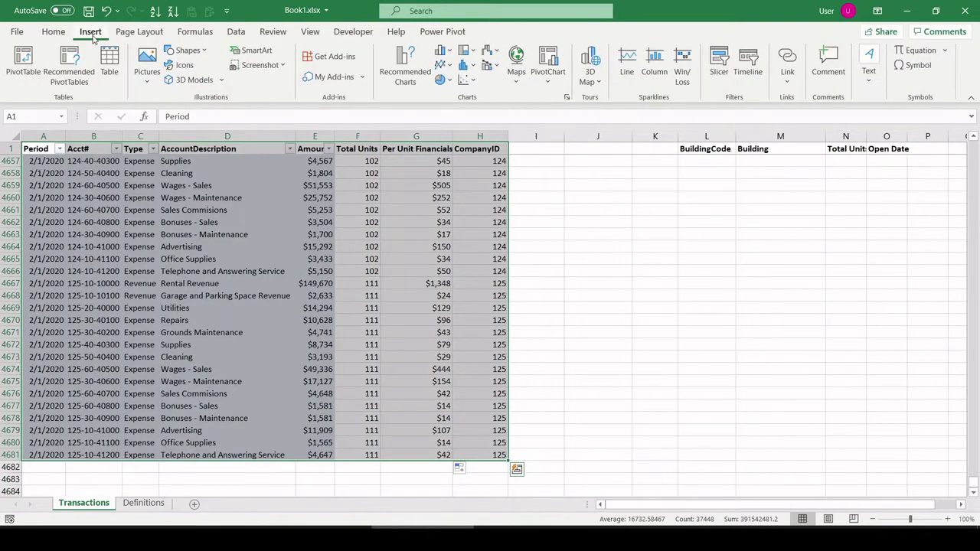
click(23, 61)
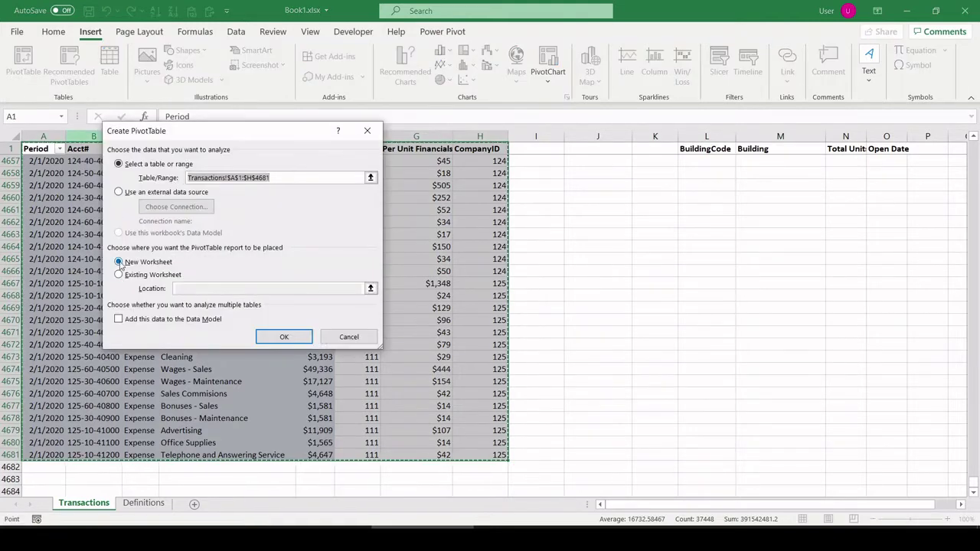
click(290, 345)
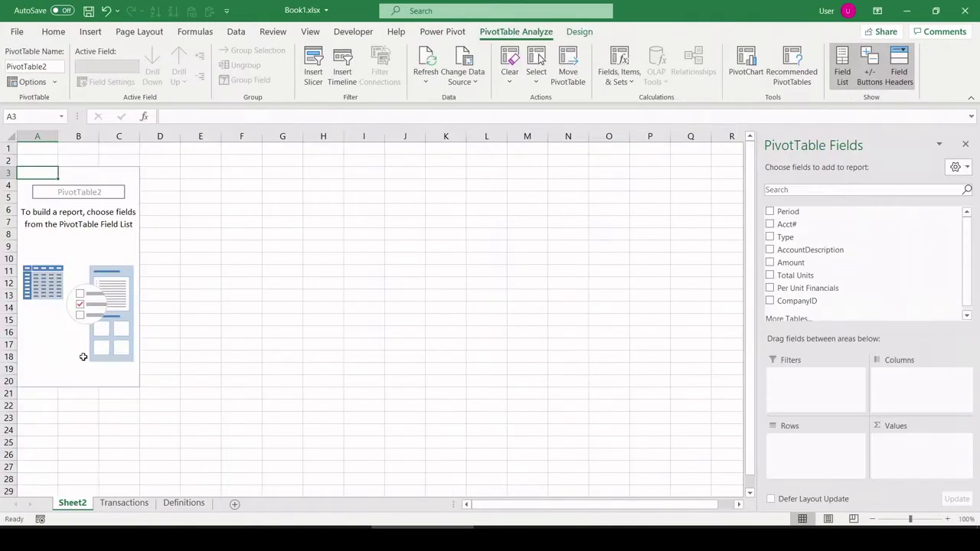
drag(33, 189, 91, 350)
click(90, 352)
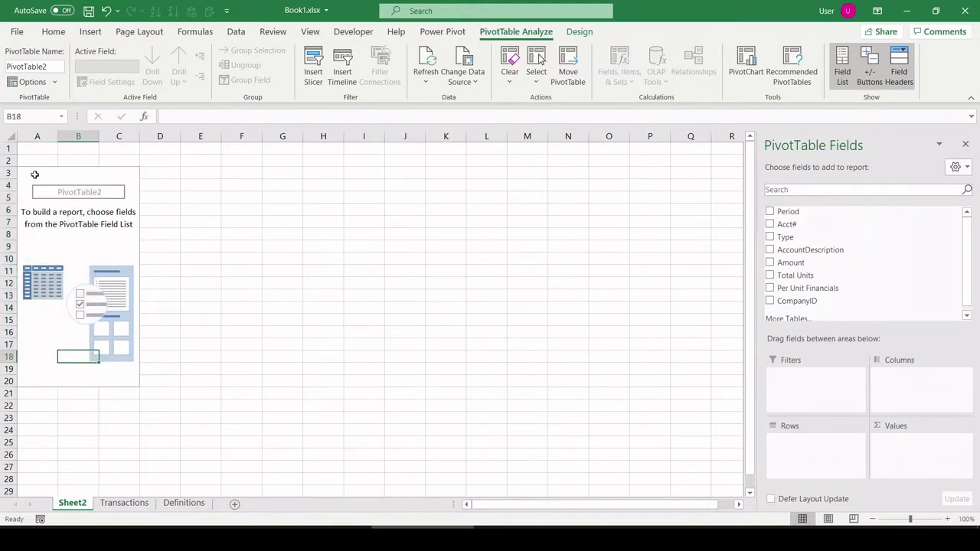
mouse_move(34, 175)
mouse_down()
mouse_move(44, 450)
mouse_move(35, 474)
mouse_up()
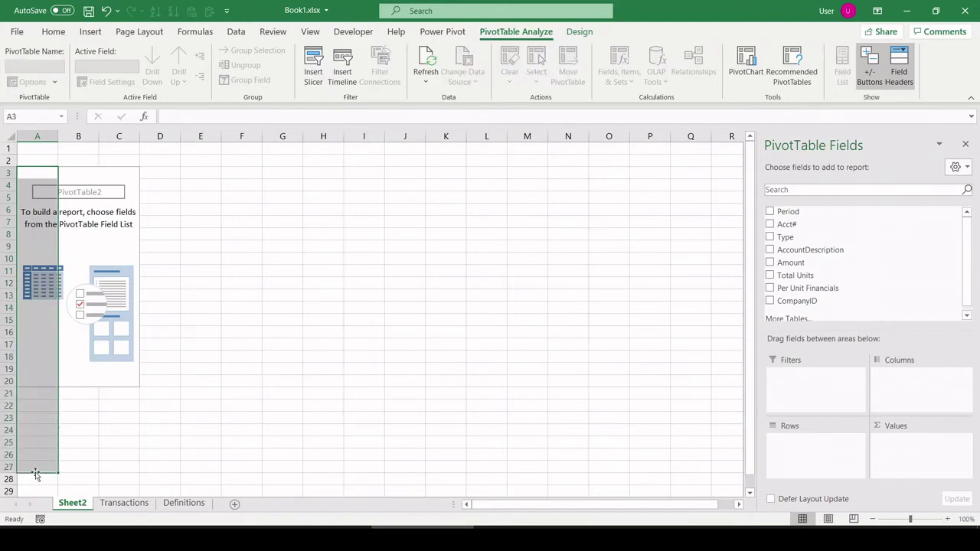
drag(154, 162, 660, 160)
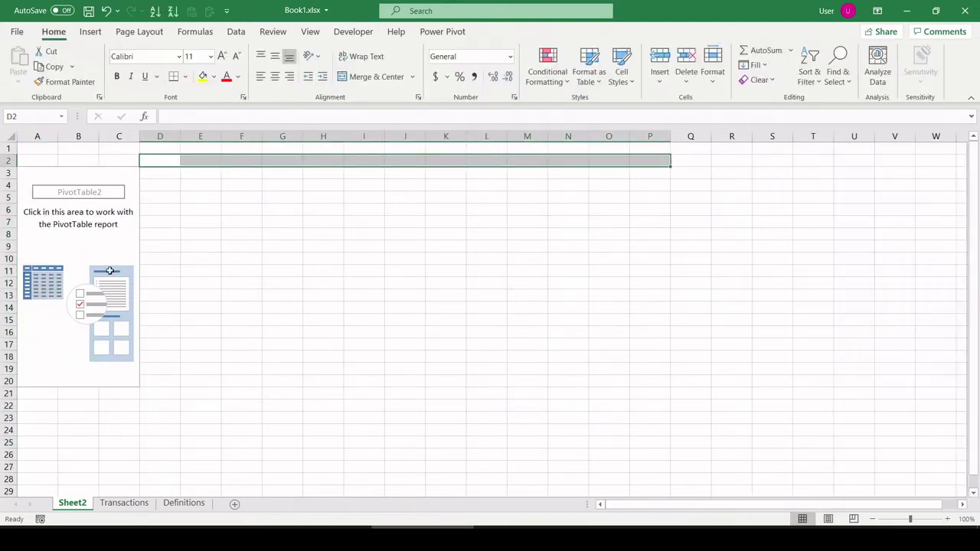
Place CompanyID in the pivot Rows area and review the codes 100–125.
click(34, 246)
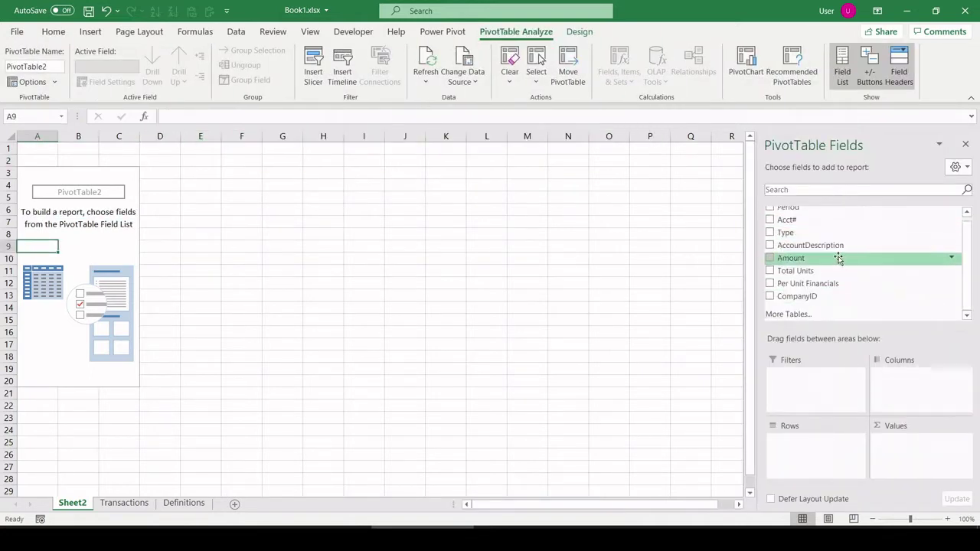
drag(824, 297, 808, 439)
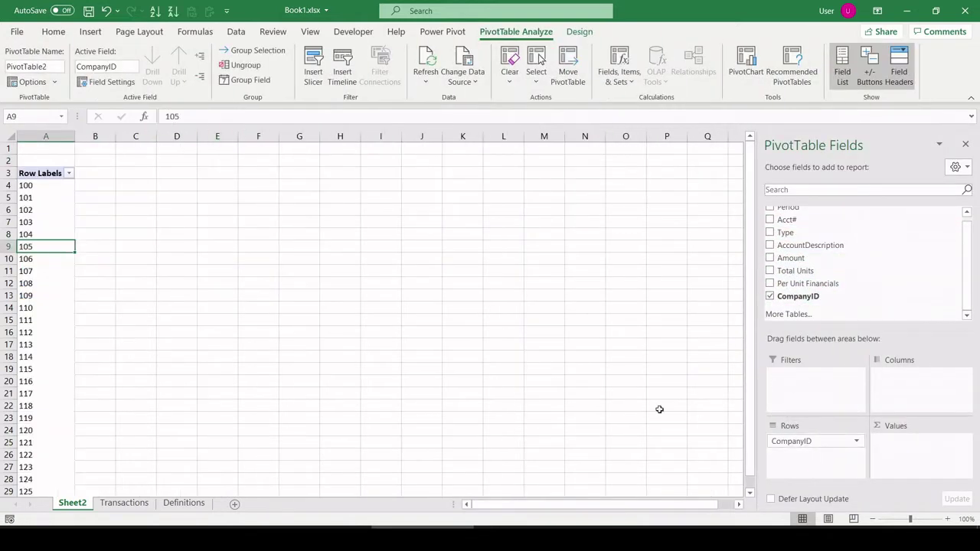
drag(69, 335, 43, 234)
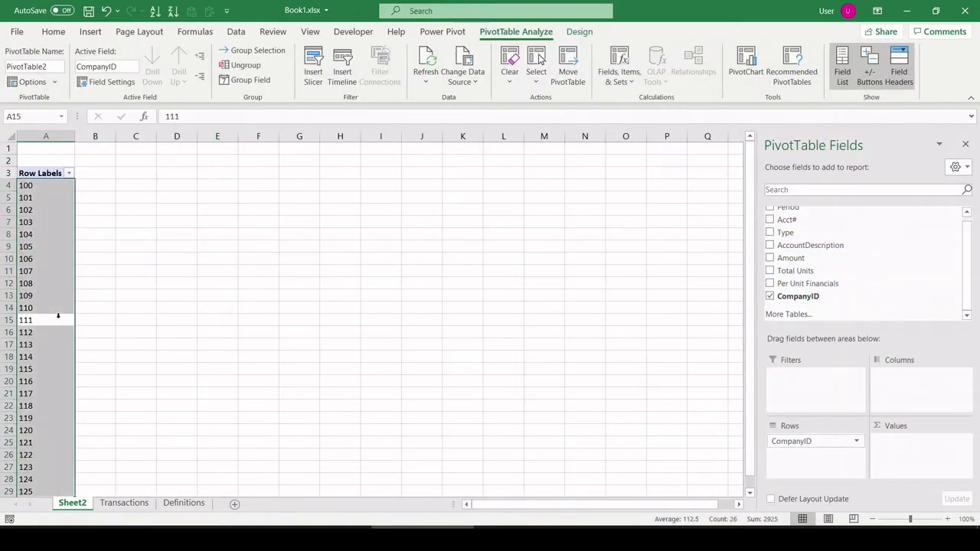
click(43, 234)
scroll(46, 284, down, 4)
scroll(46, 253, up, 4)
click(47, 203)
click(49, 214)
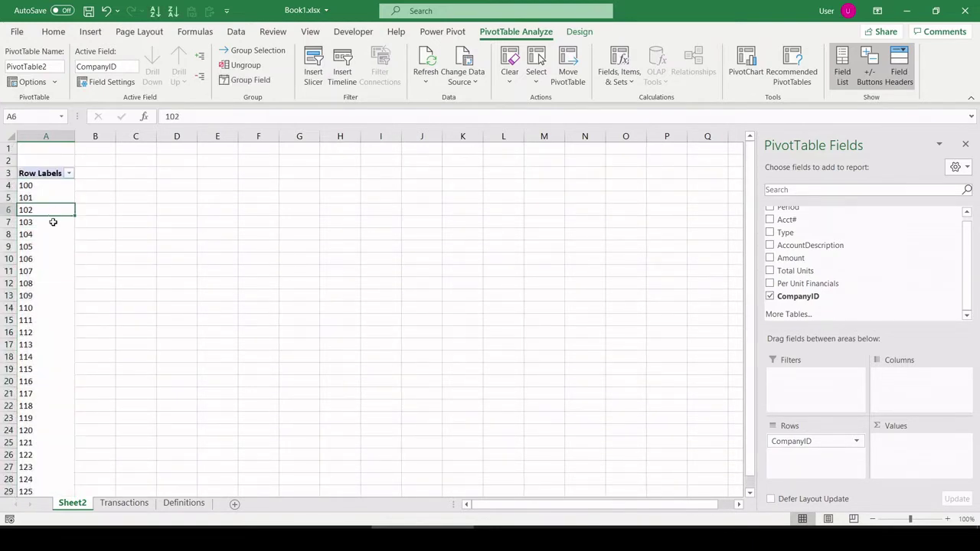
click(54, 226)
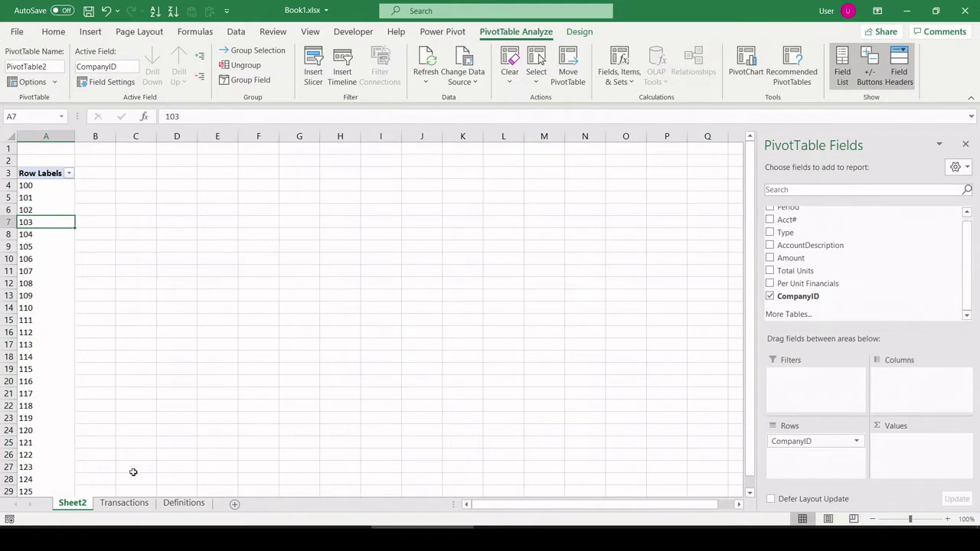
Insert a blank column H on the Transactions sheet headed CompanyName.
click(125, 503)
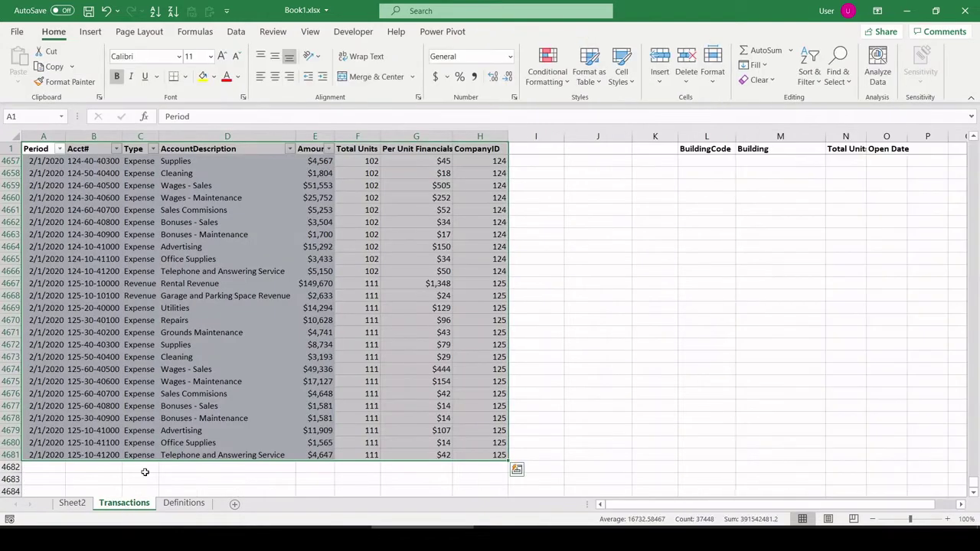
scroll(404, 216, up, 6)
right_click(480, 138)
click(506, 245)
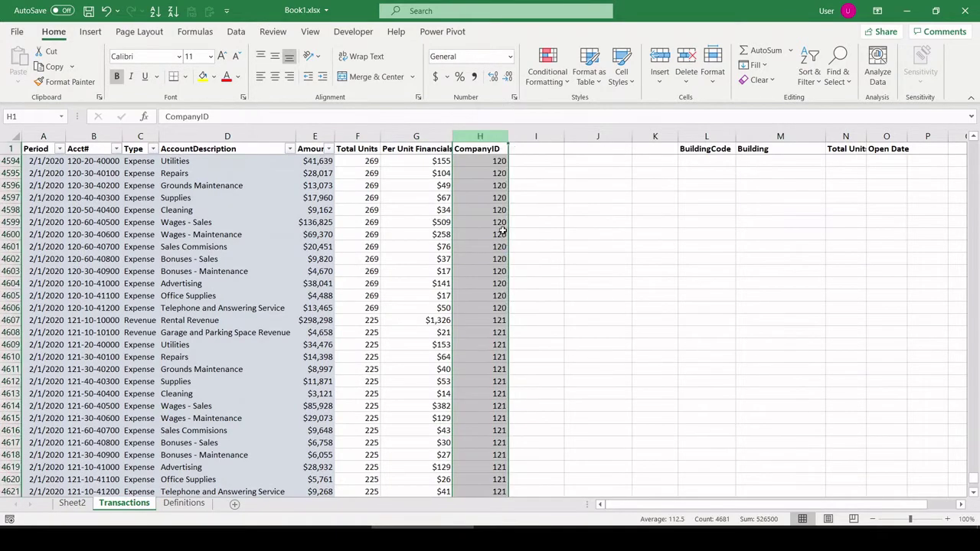
click(490, 146)
text(Company)
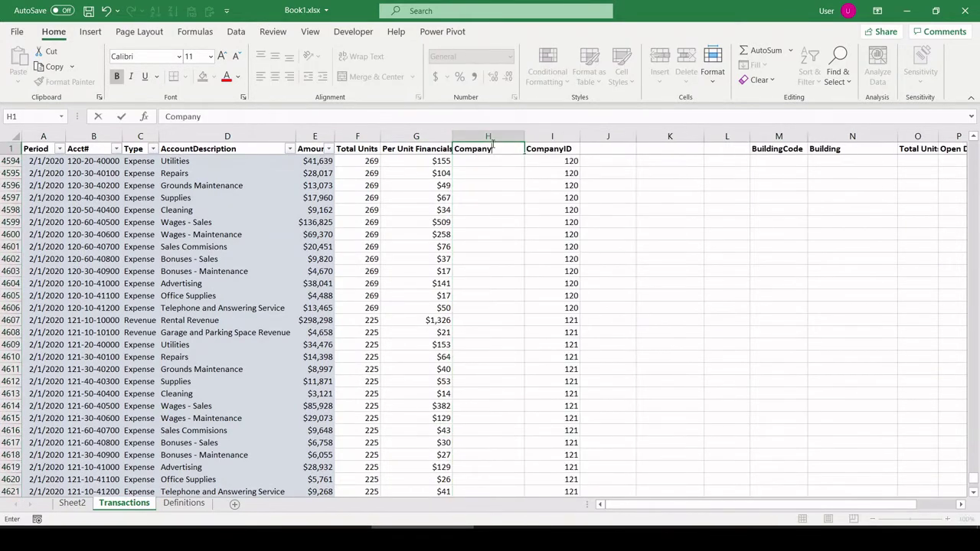
text(Name)
key(Return)
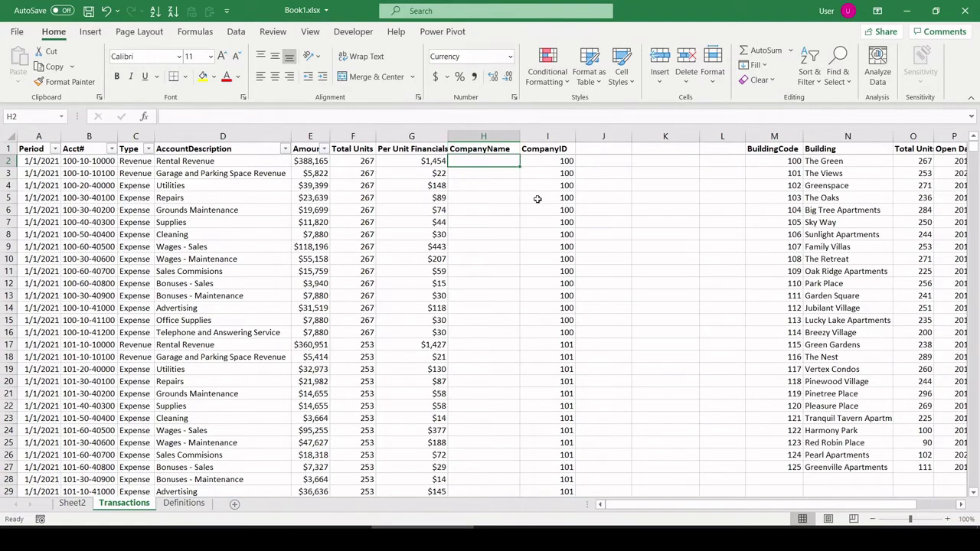
In H2, enter an INDEX/MATCH formula returning the building name for the row's CompanyID.
click(829, 159)
click(490, 161)
text(=index()
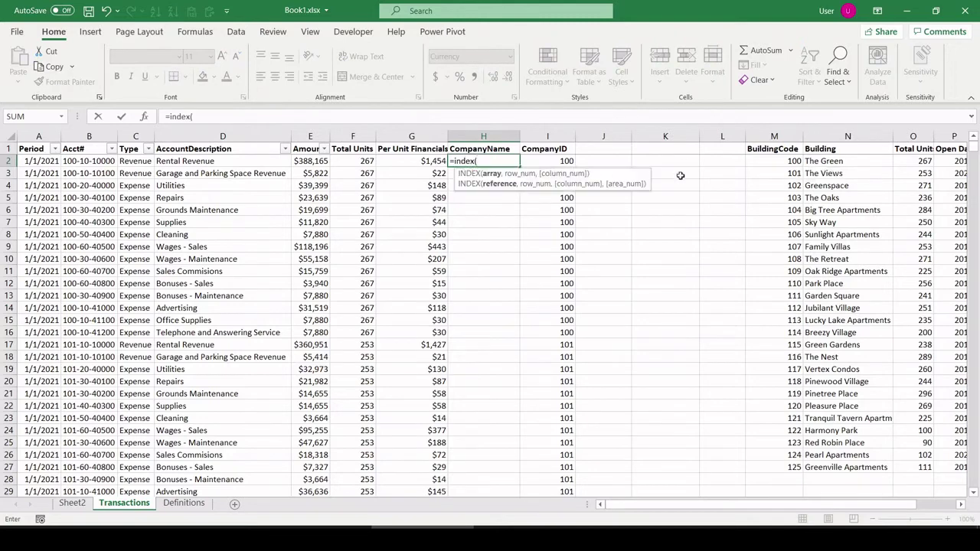
drag(827, 160, 838, 464)
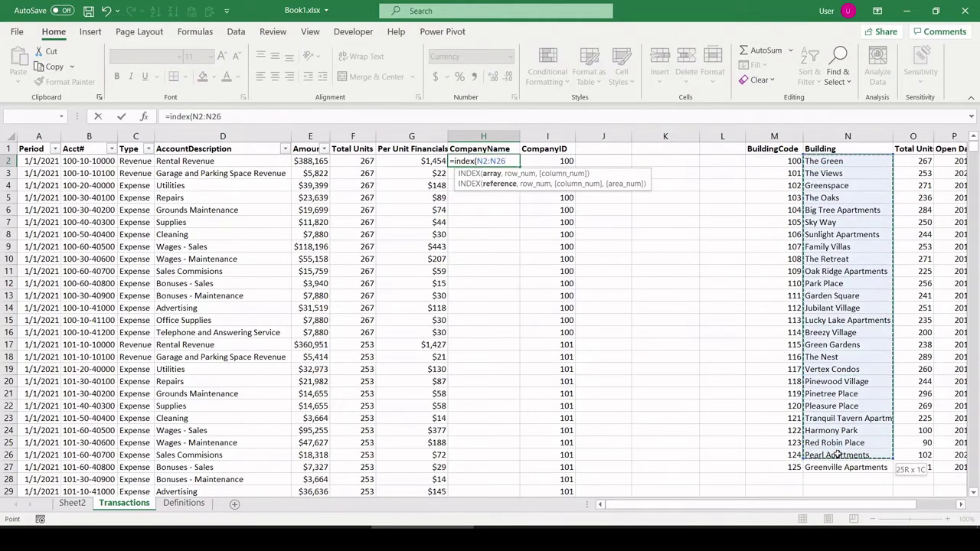
text(,mat)
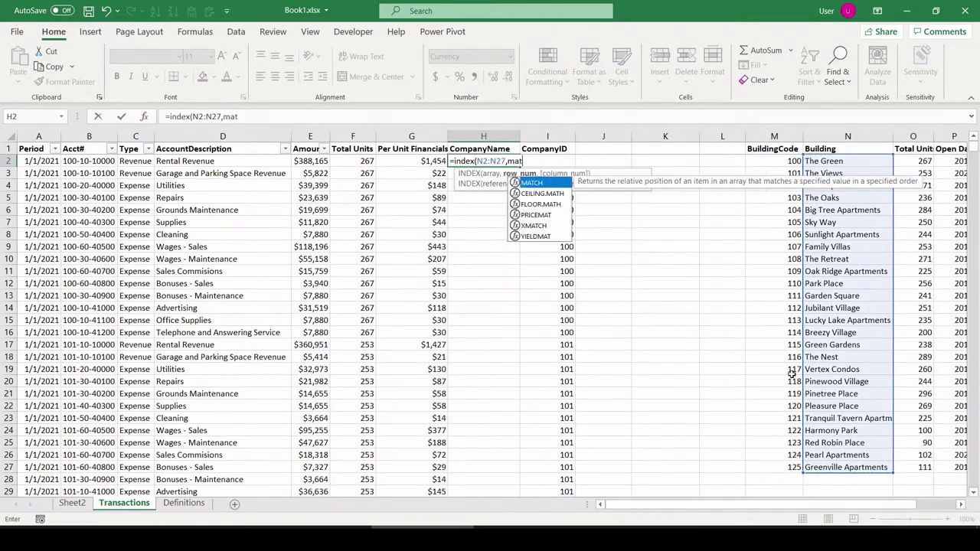
text(ch()
click(542, 197)
key(Up)
key(Up)
key(Up)
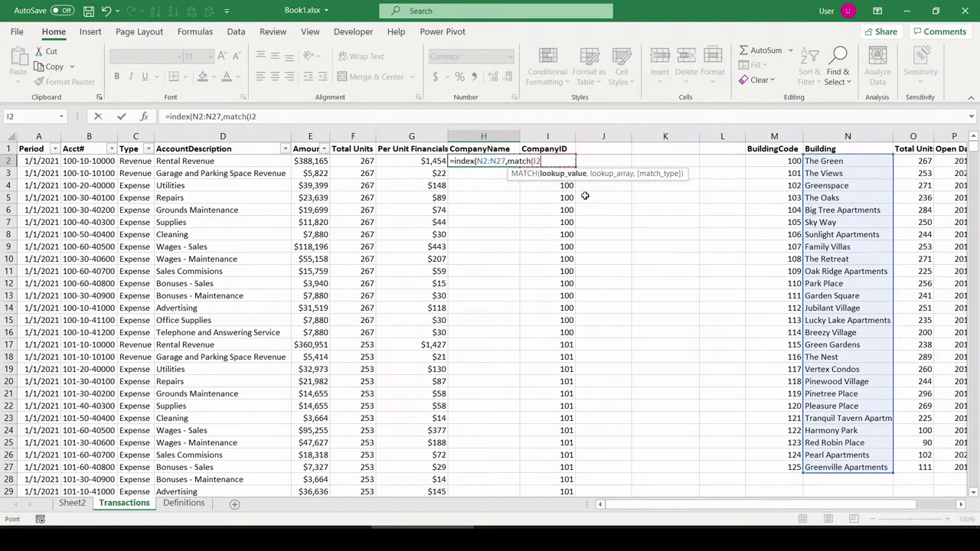
text(,)
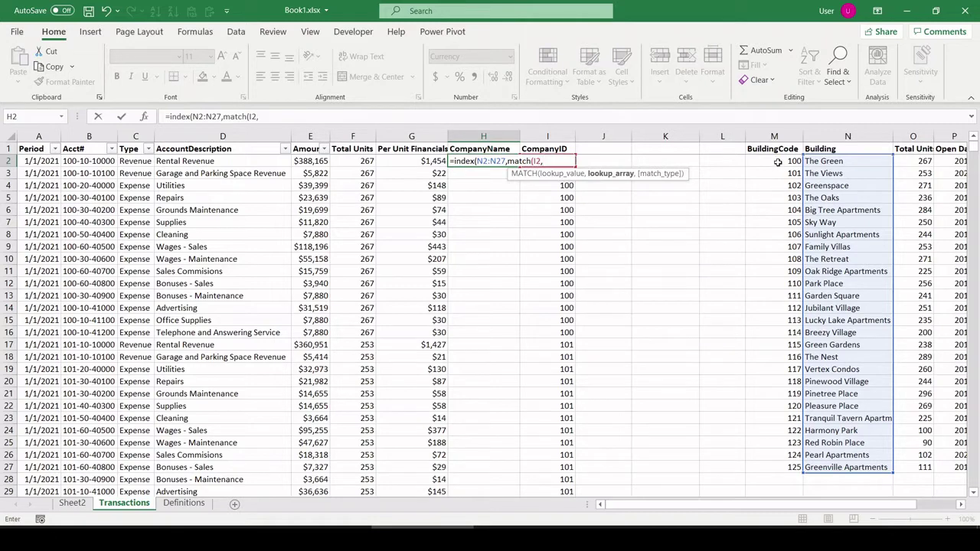
drag(777, 161, 766, 467)
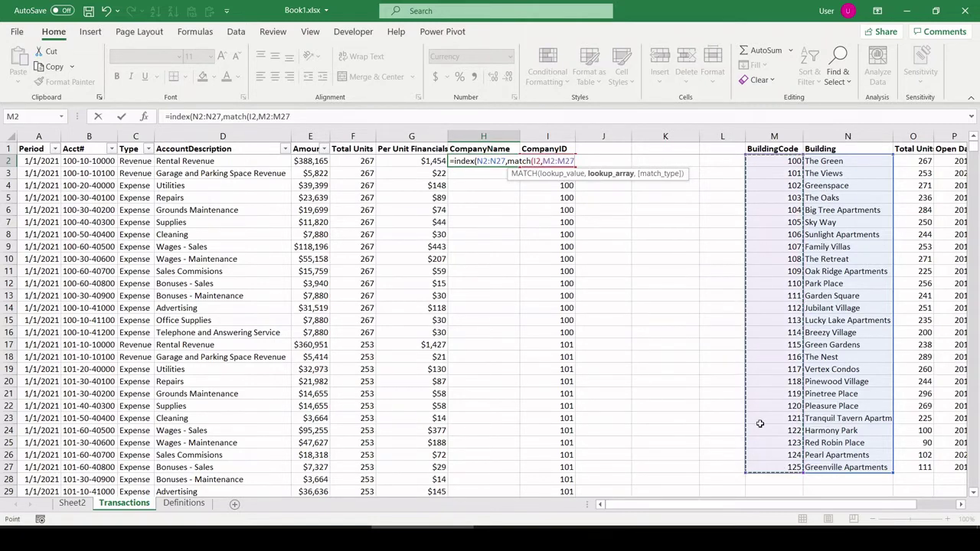
text(,0)))
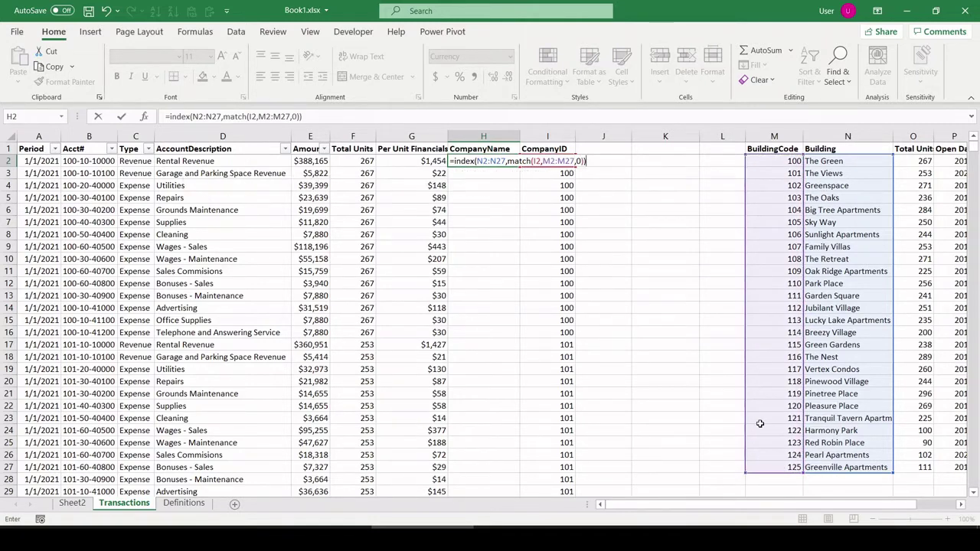
key(Return)
Make the building-name and BuildingCode ranges in the H2 formula absolute with F4.
click(505, 161)
click(201, 116)
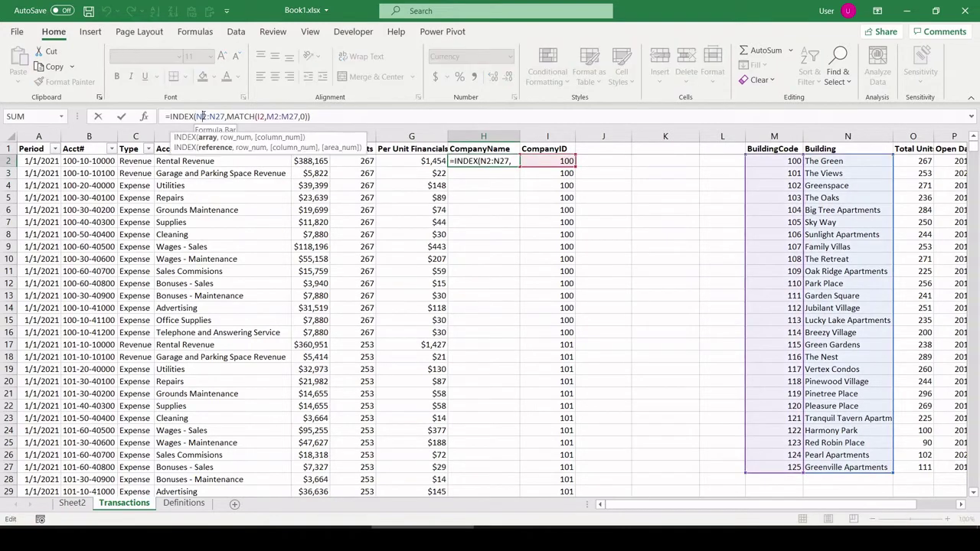
key(F4)
click(225, 116)
key(F4)
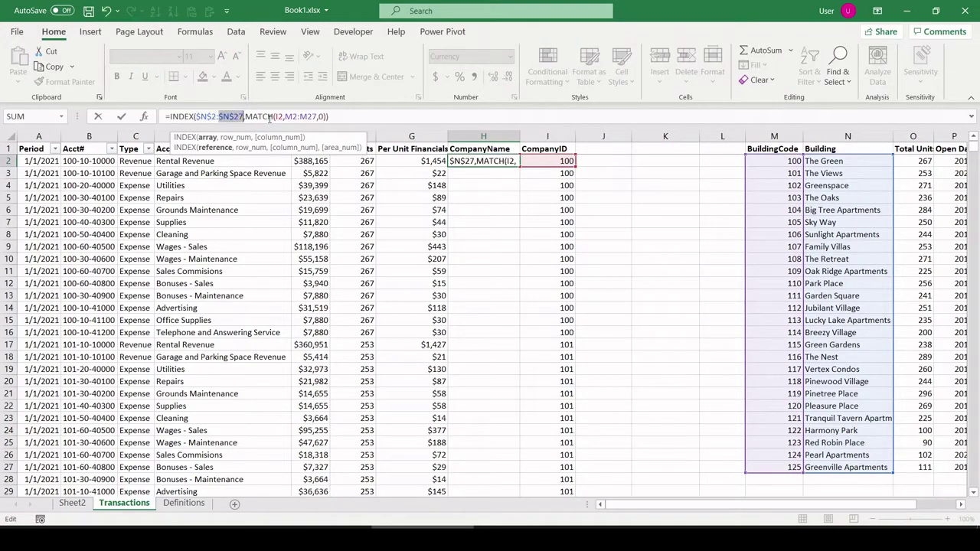
click(291, 116)
key(F4)
click(314, 116)
key(F4)
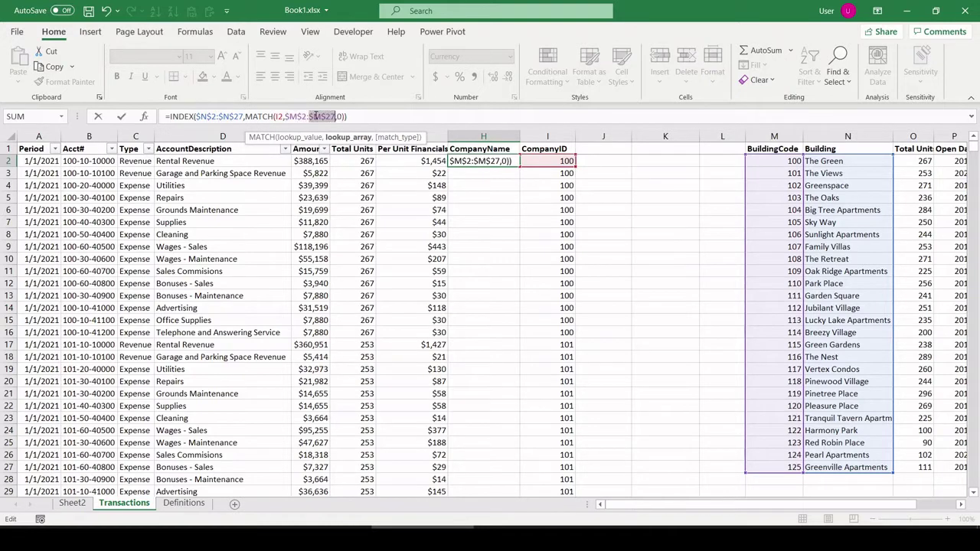
key(Return)
Fill the lookup formula down the whole CompanyName column and check the last rows.
click(453, 161)
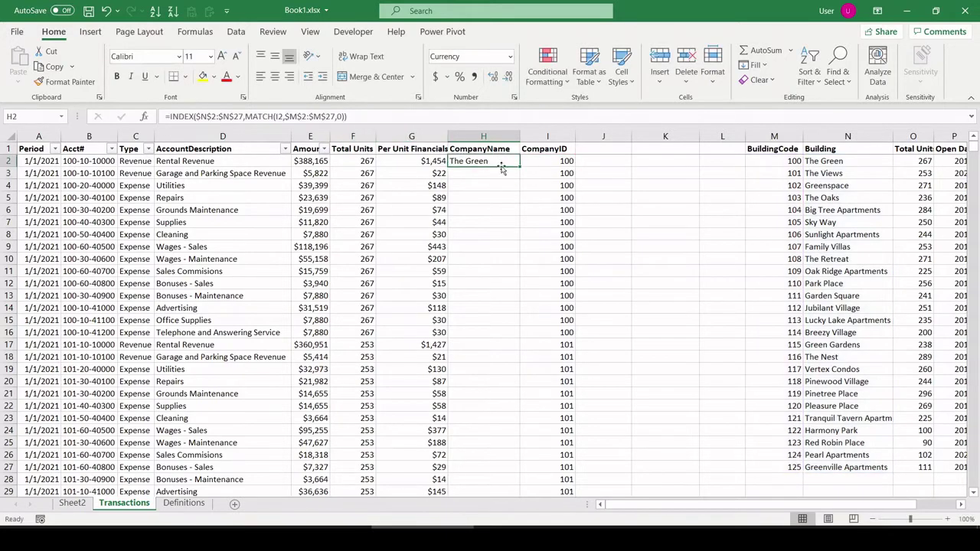
double_click(518, 166)
click(494, 281)
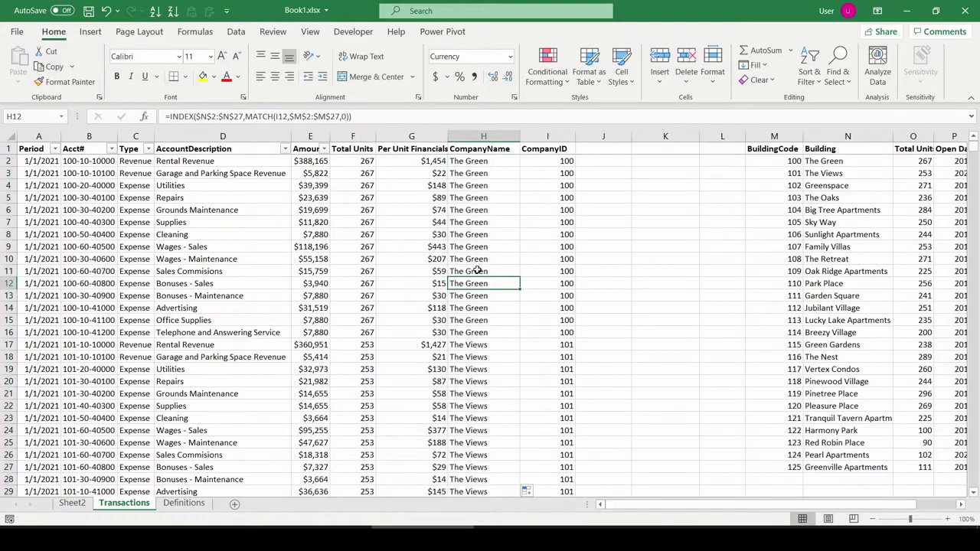
key(ctrl+Down)
key(ctrl+Up)
key(Down)
Refresh the pivot table on Sheet2 so it picks up the CompanyName field.
click(71, 503)
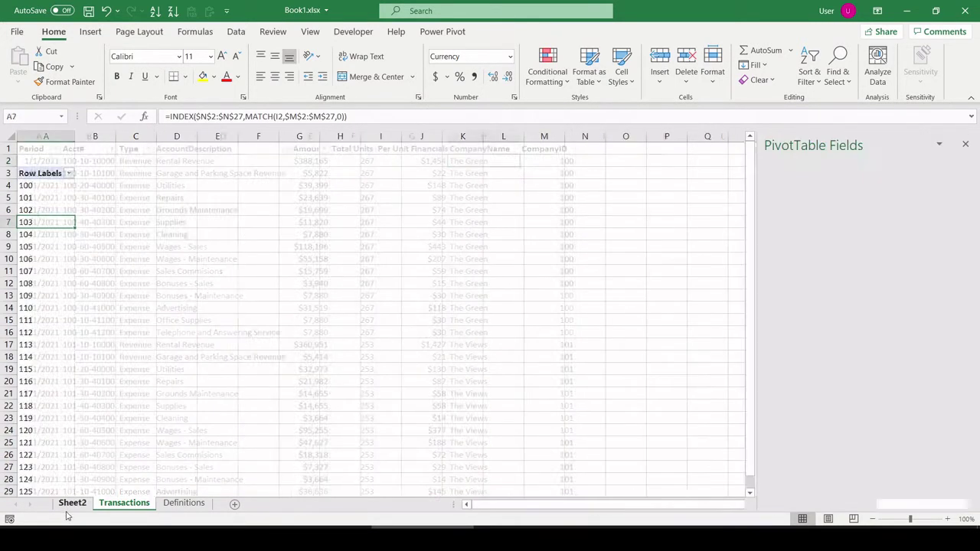
right_click(45, 270)
mouse_move(77, 68)
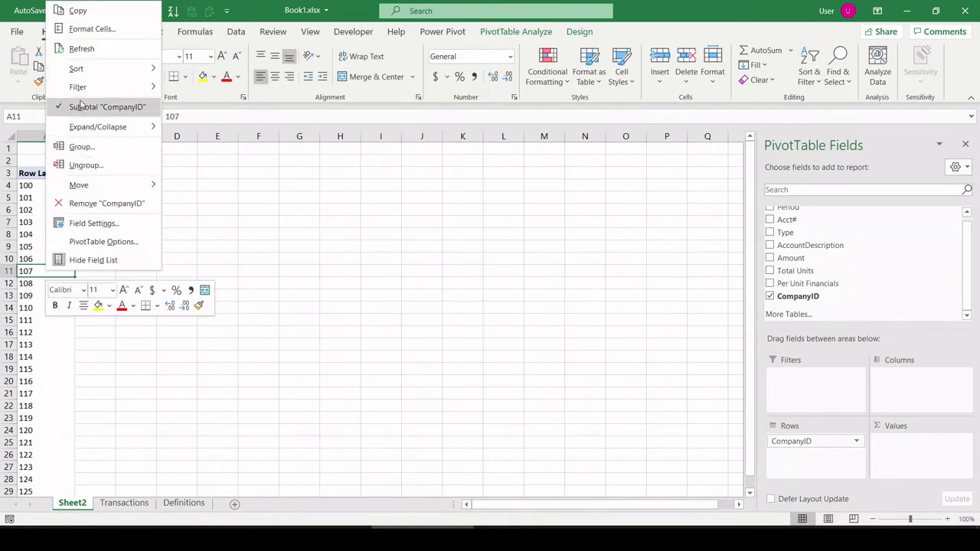
click(77, 49)
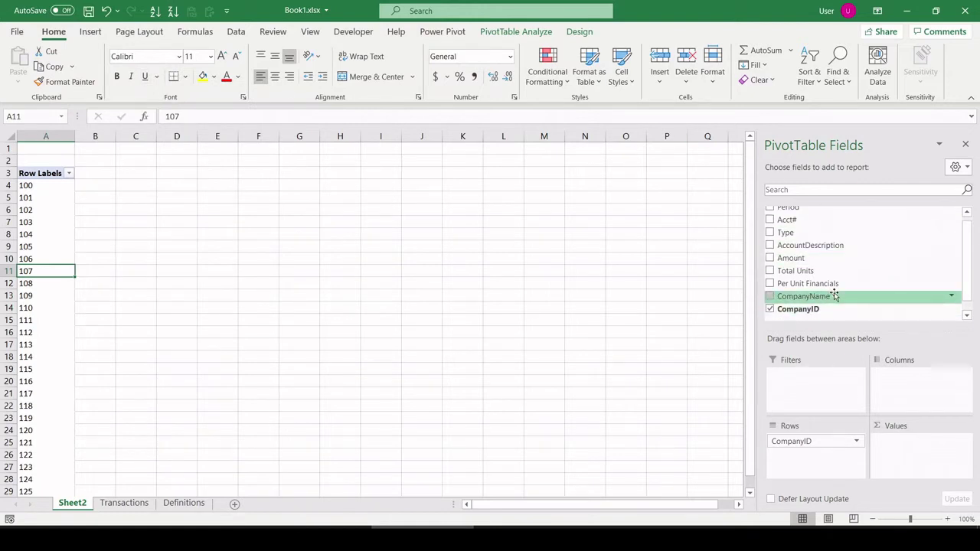
Replace CompanyID with CompanyName in the pivot rows and add Period as columns.
mouse_move(796, 441)
mouse_down()
mouse_move(703, 451)
mouse_move(625, 438)
mouse_up()
drag(804, 286, 838, 452)
scroll(802, 222, up, 1)
mouse_move(800, 222)
mouse_down()
mouse_move(924, 404)
mouse_move(911, 395)
mouse_up()
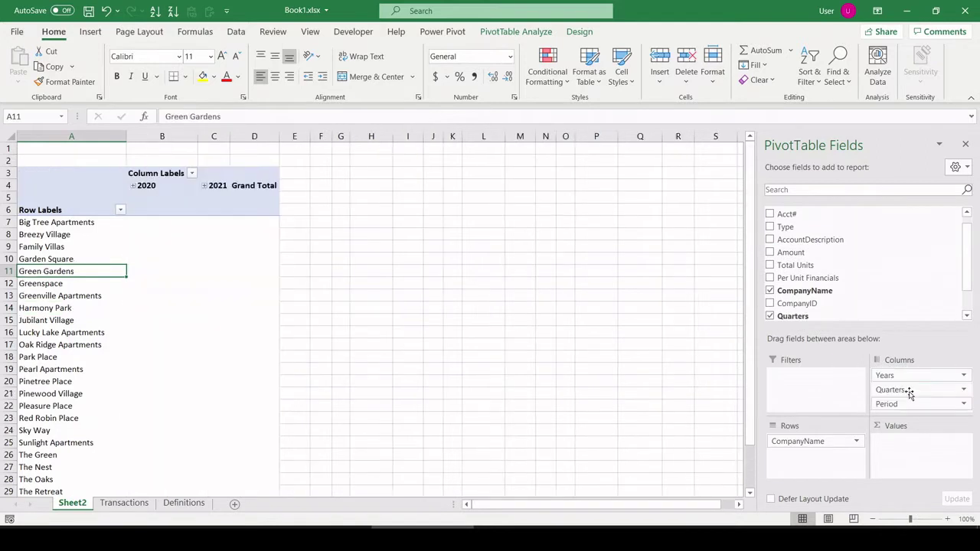
Remove the Grand Total column from the pivot table.
right_click(256, 185)
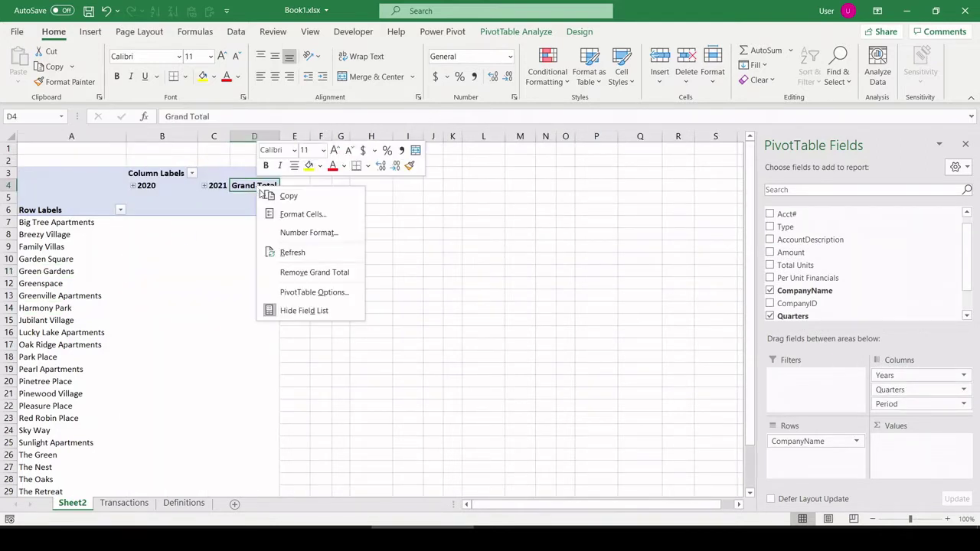
click(284, 274)
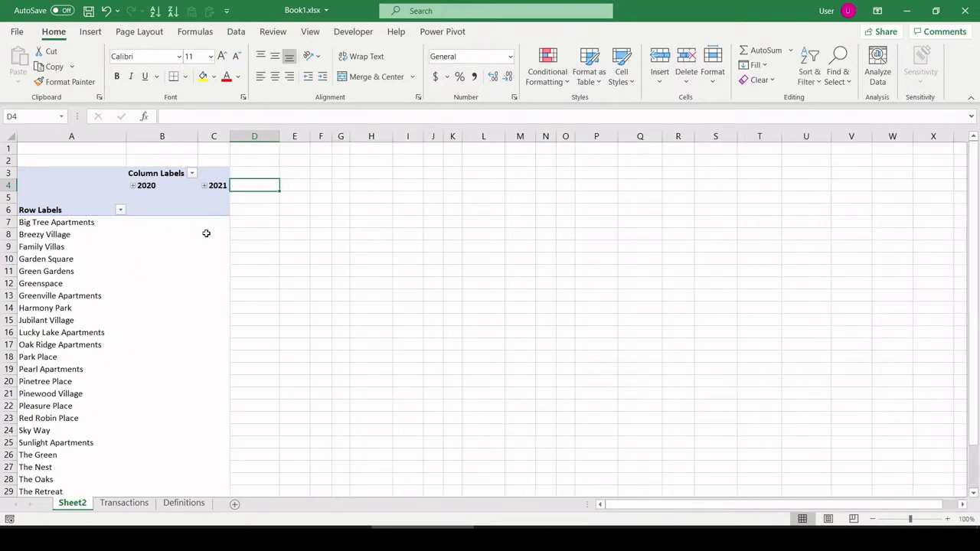
click(206, 233)
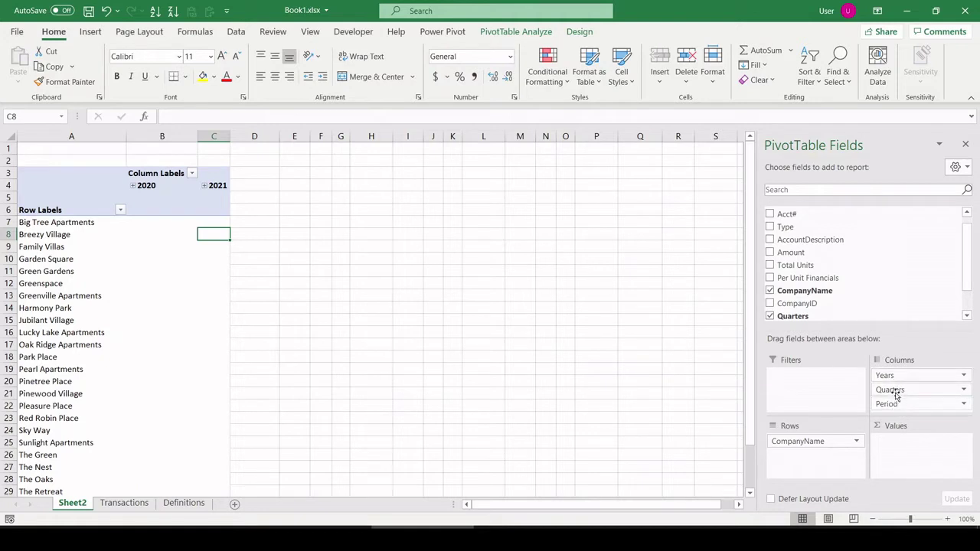
Drop Quarters and Years from the columns and ungroup the months into individual dates.
drag(896, 394, 895, 385)
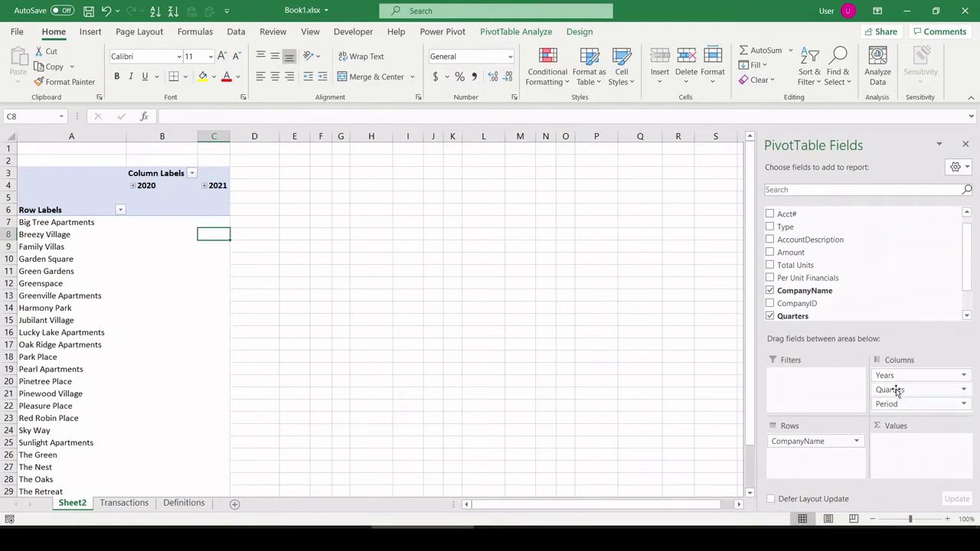
drag(898, 392, 684, 407)
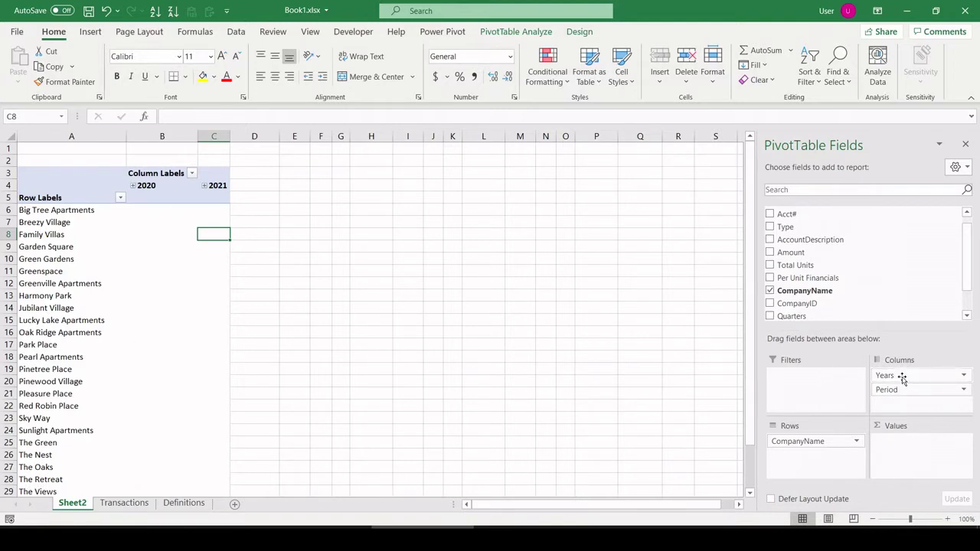
drag(910, 376, 622, 359)
drag(166, 187, 383, 186)
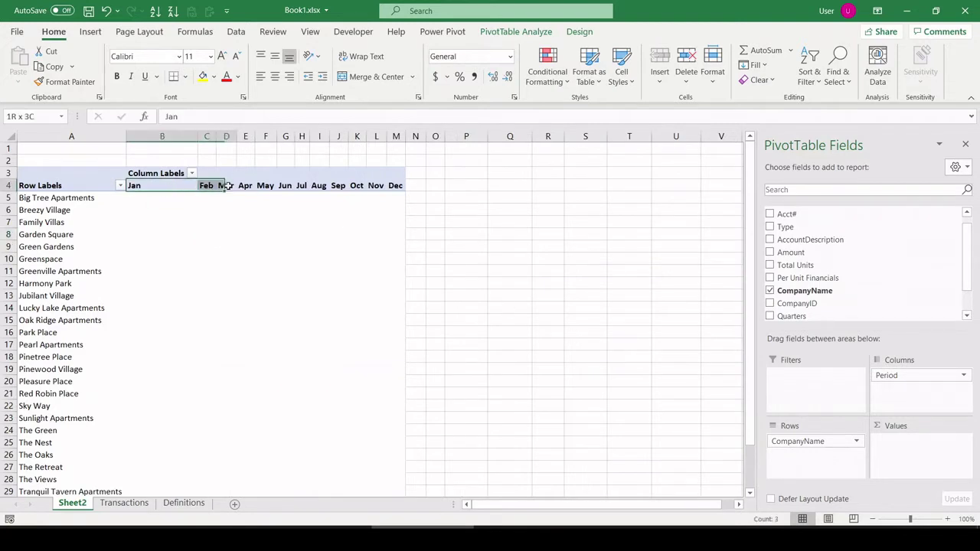
click(302, 185)
right_click(302, 185)
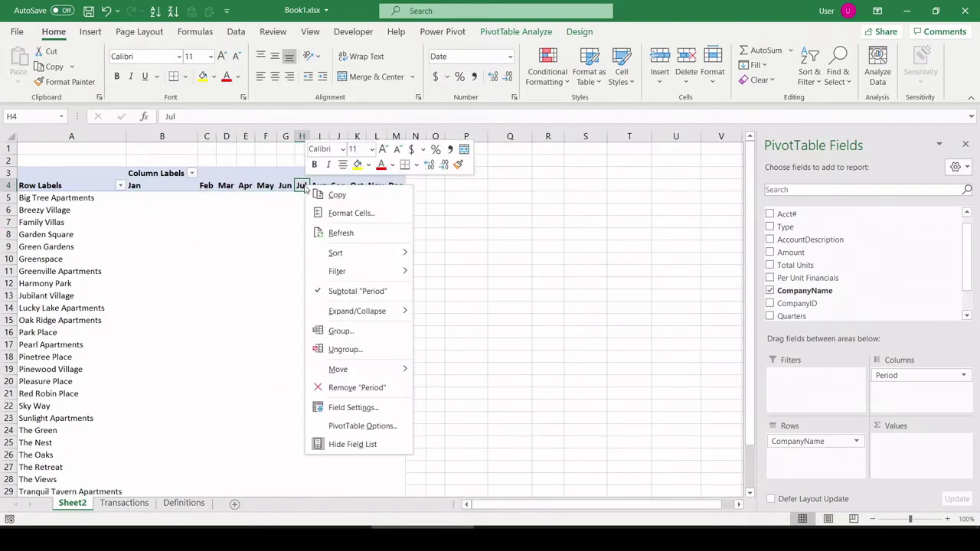
click(331, 349)
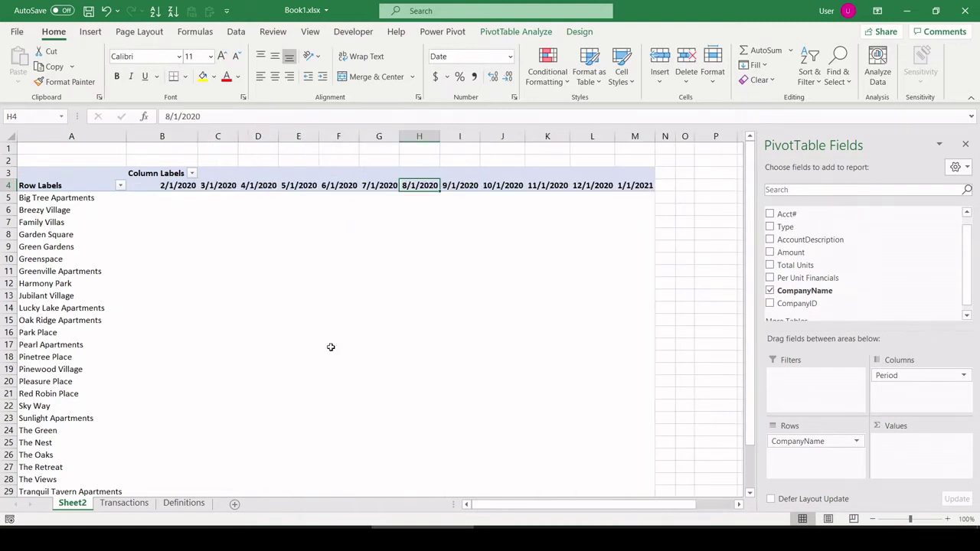
Add Per Unit Financials to the pivot table's values area.
click(176, 185)
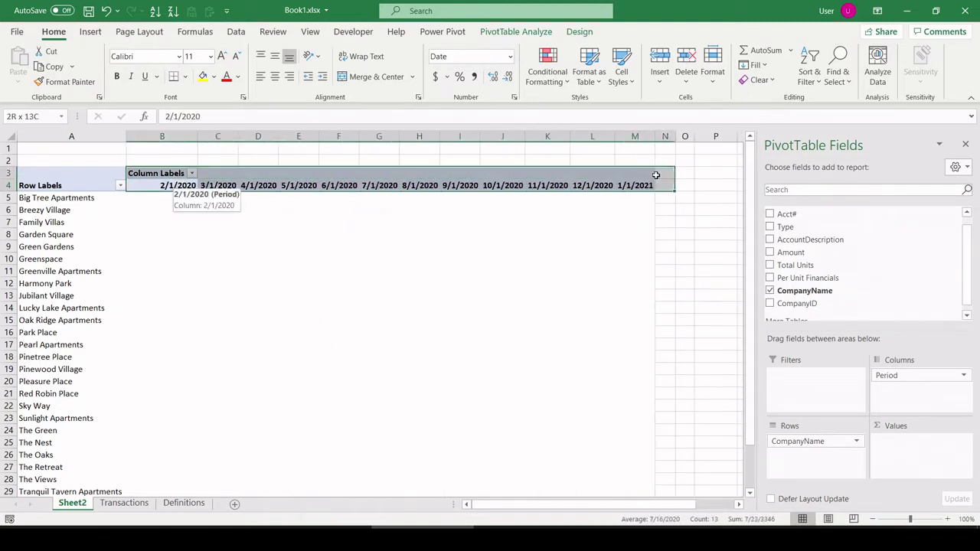
drag(305, 210, 315, 215)
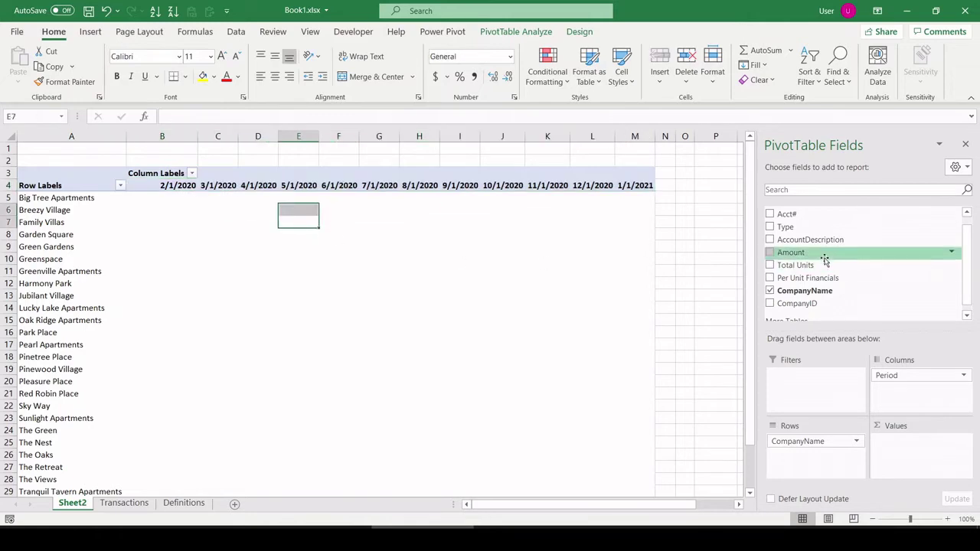
drag(833, 278, 904, 440)
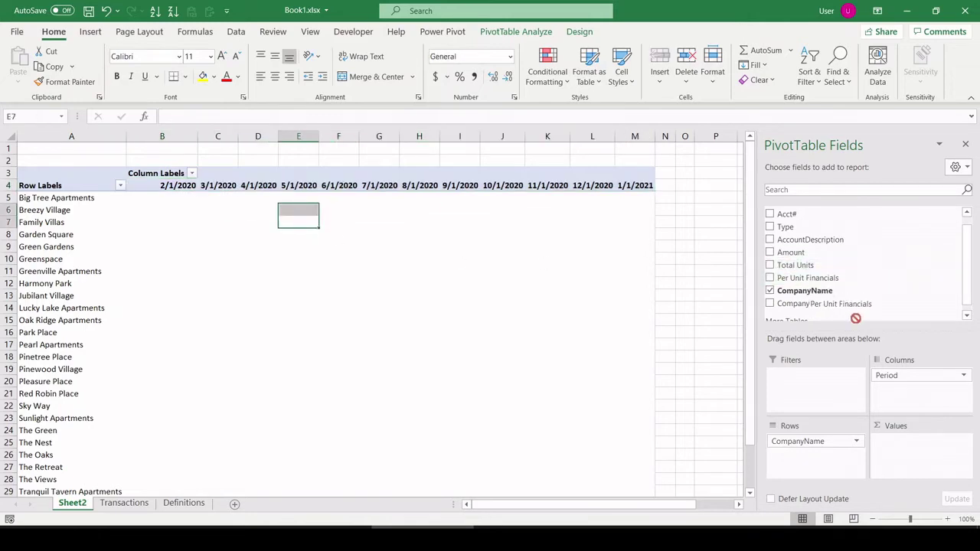
Format the Sum of Per Unit Financials values as currency through Value Field Settings.
click(907, 442)
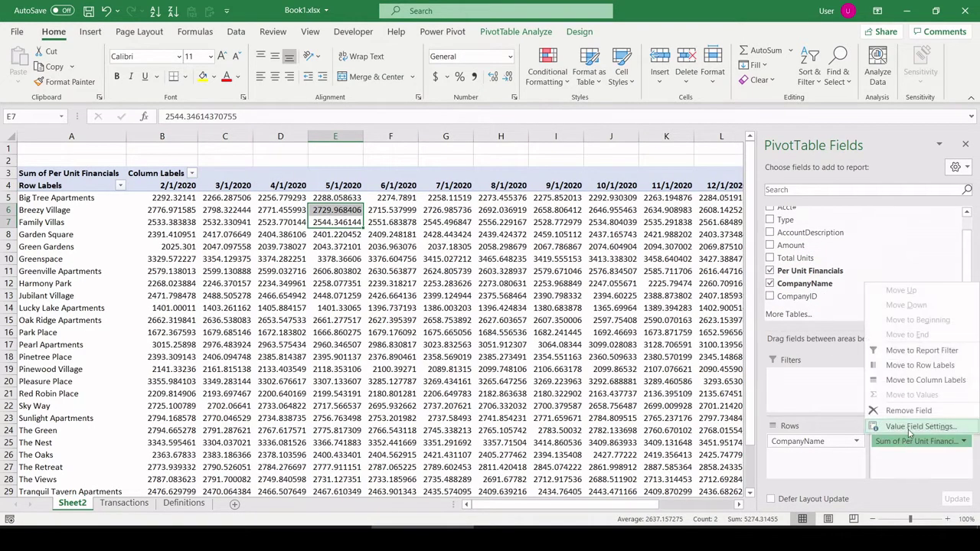
click(918, 426)
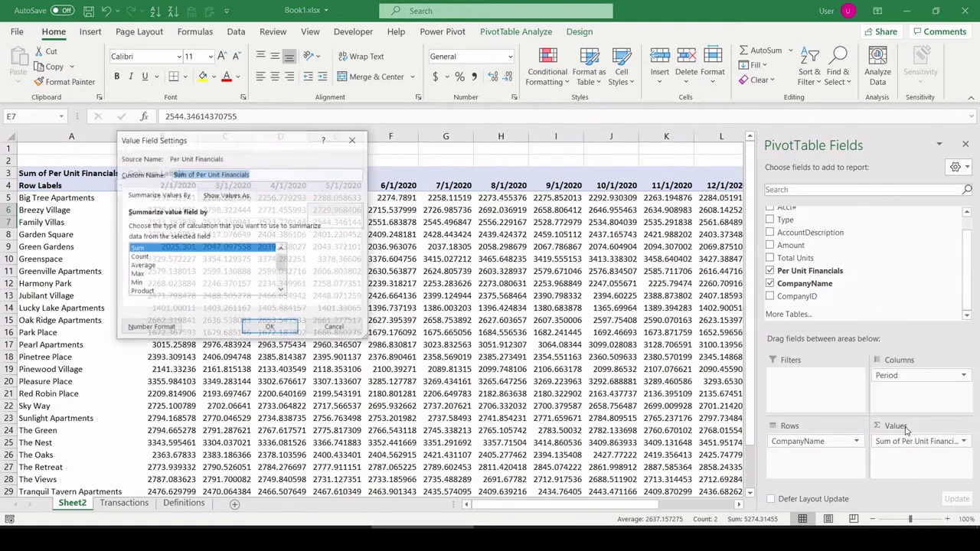
click(150, 327)
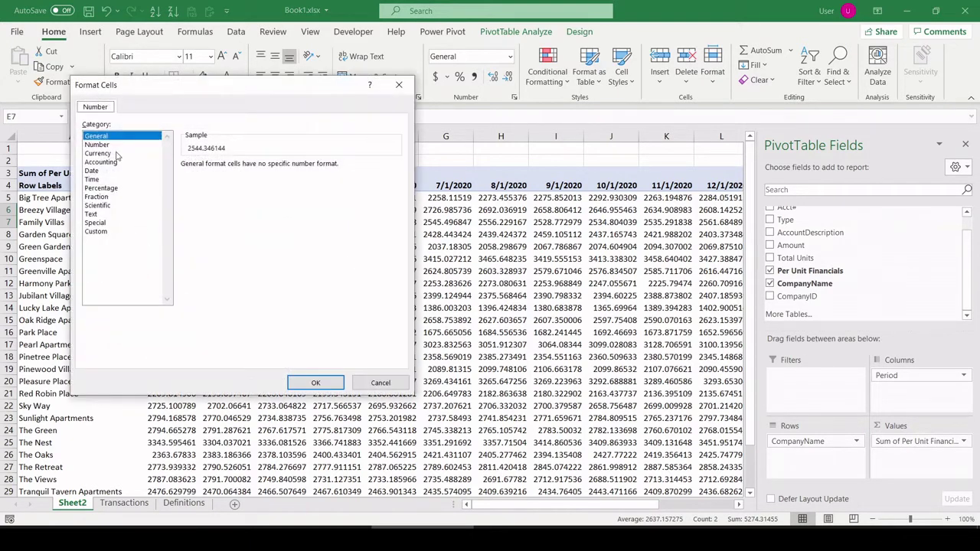
click(99, 153)
click(270, 169)
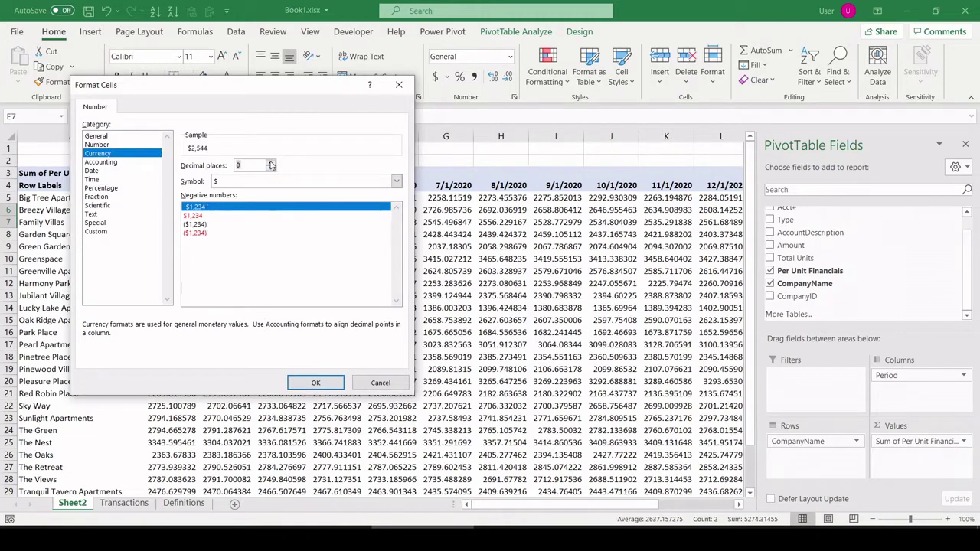
click(310, 382)
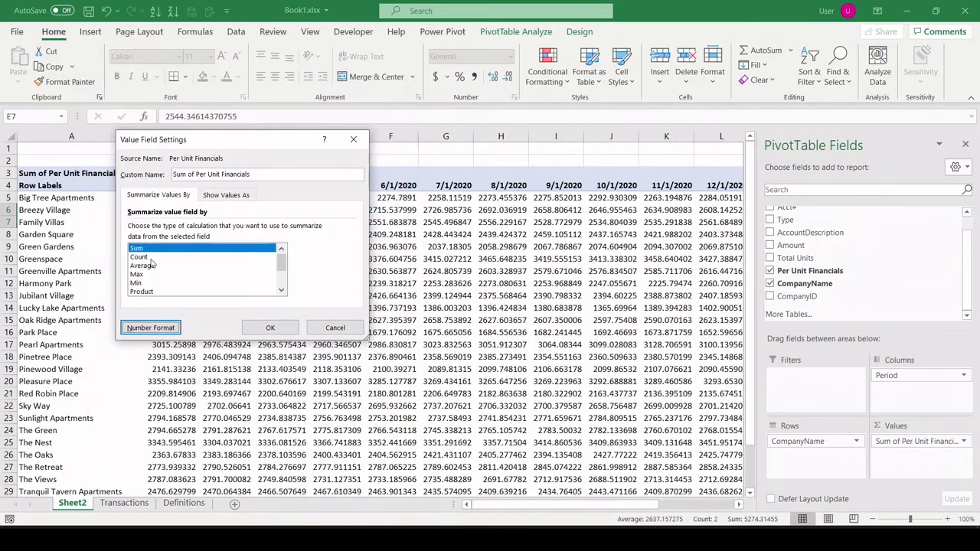
click(272, 329)
click(183, 209)
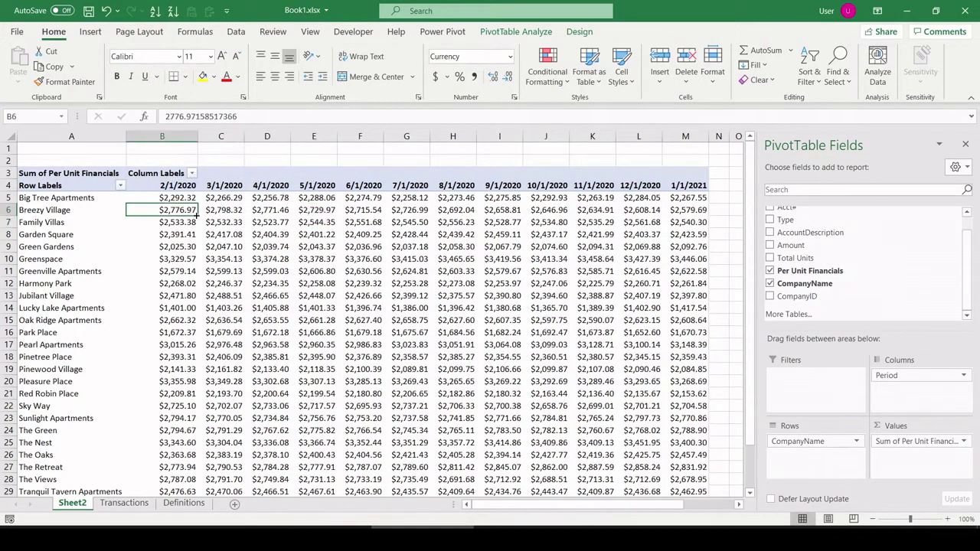
mouse_move(161, 210)
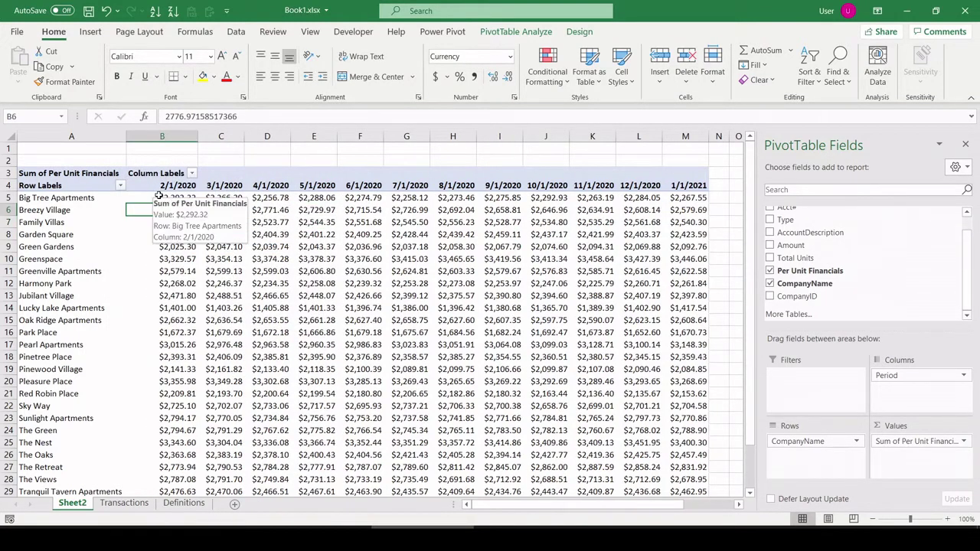
Add AccountDescription as a report filter showing only Garage and Parking Space Revenue.
click(159, 197)
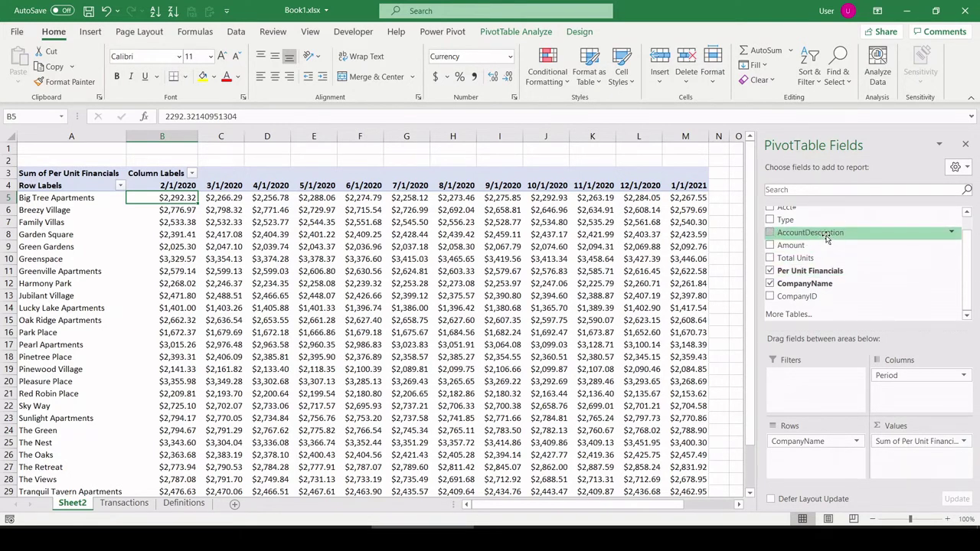
drag(828, 237, 827, 397)
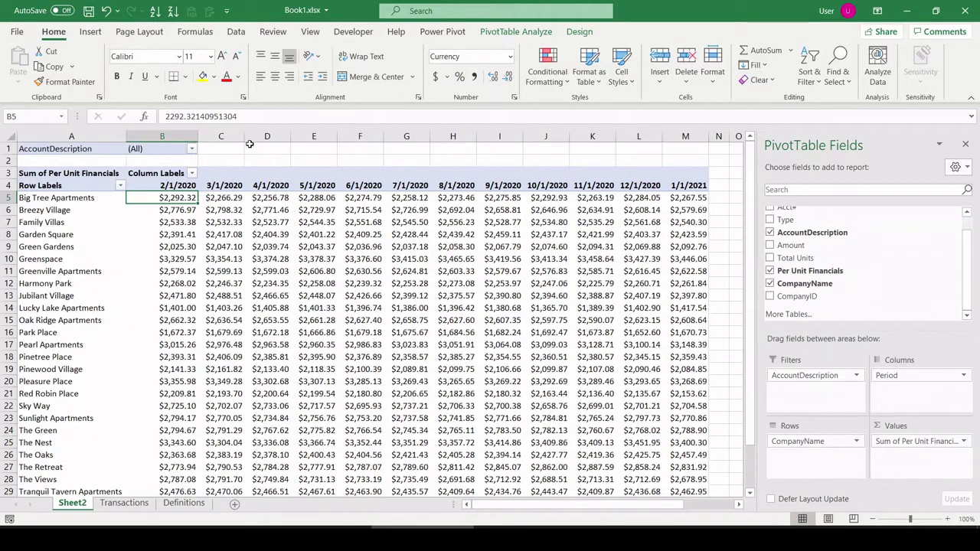
click(191, 150)
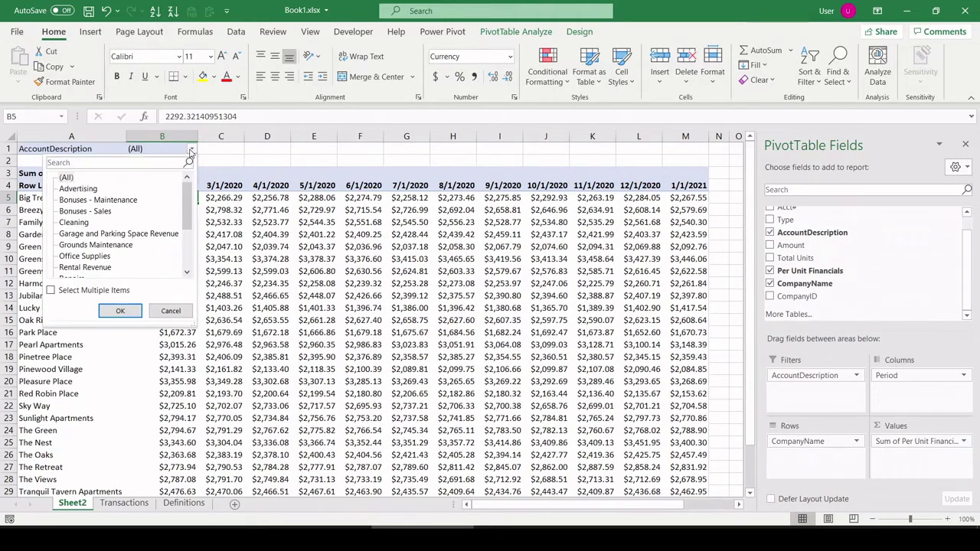
click(51, 290)
click(64, 179)
click(62, 234)
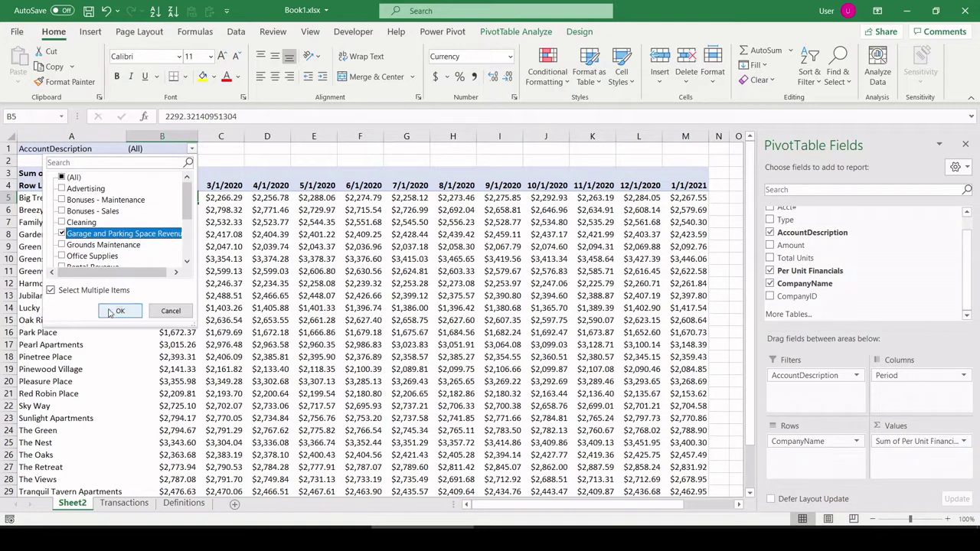
click(111, 316)
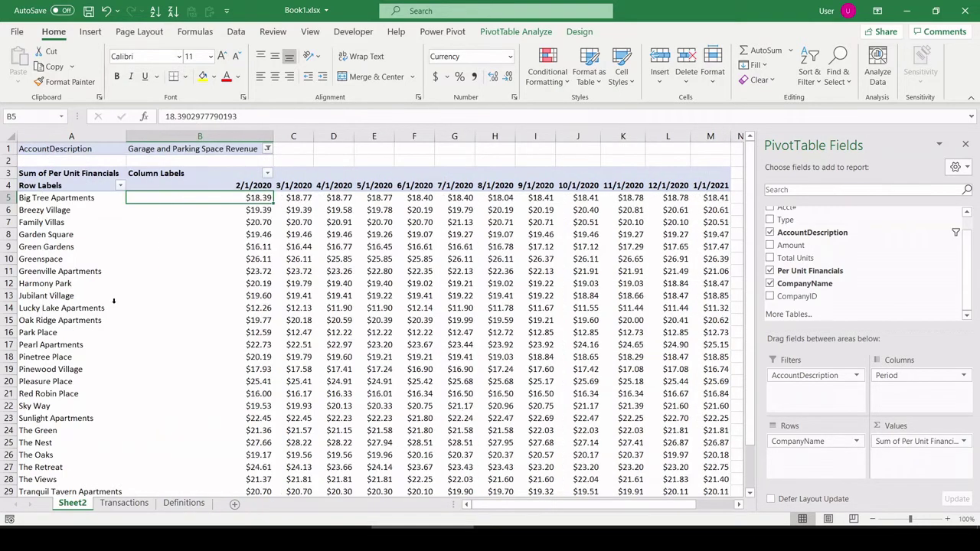
Narrow column B of the pivot sheet.
click(280, 150)
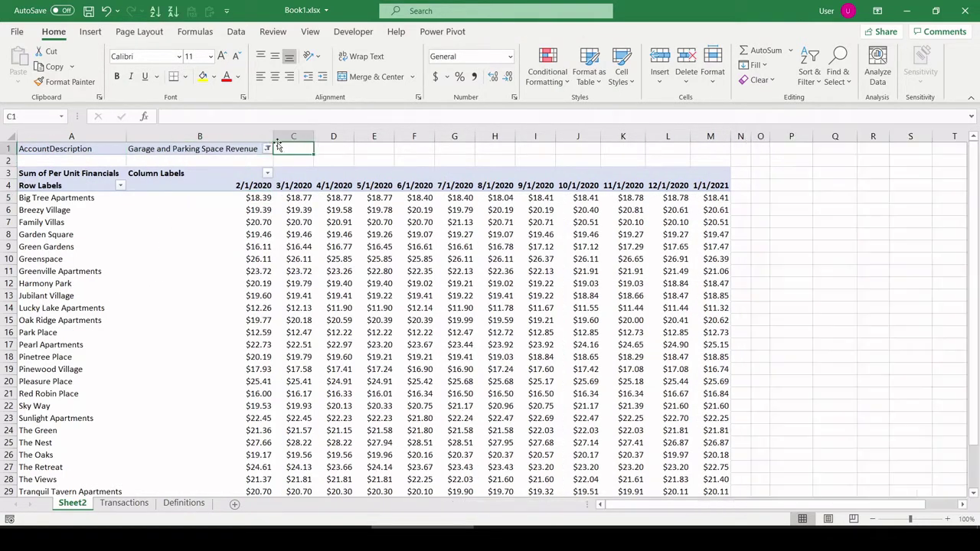
drag(270, 136, 192, 142)
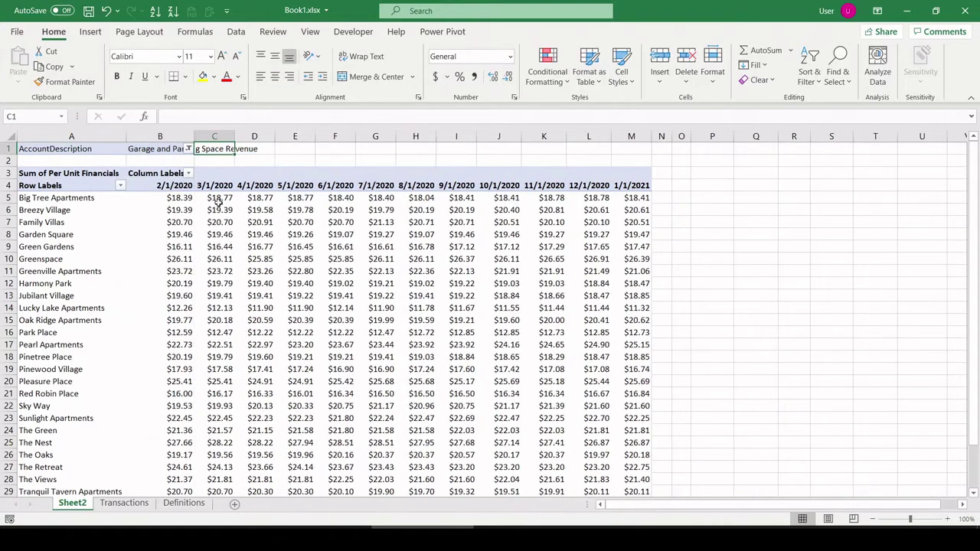
click(354, 161)
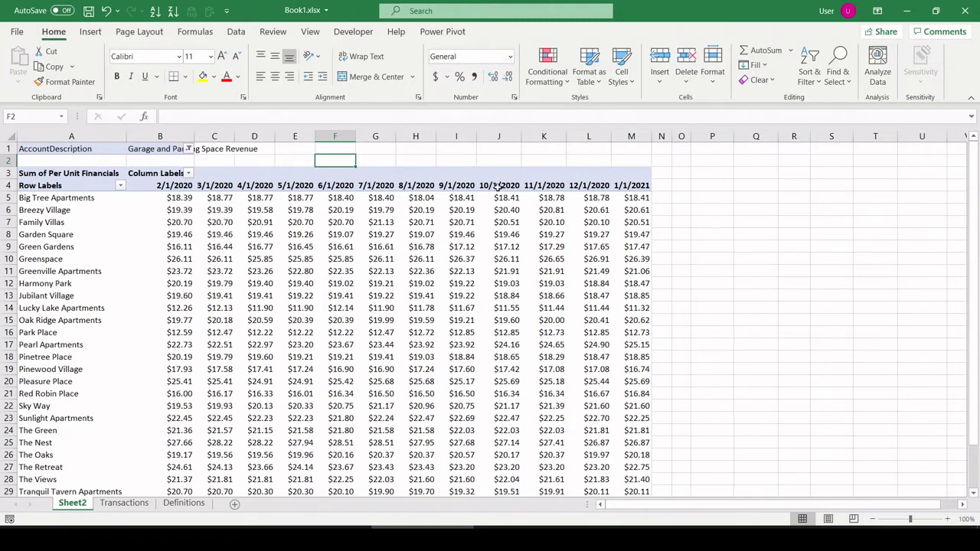
Remove the Grand Total row at the bottom of the pivot table.
scroll(494, 313, down, 2)
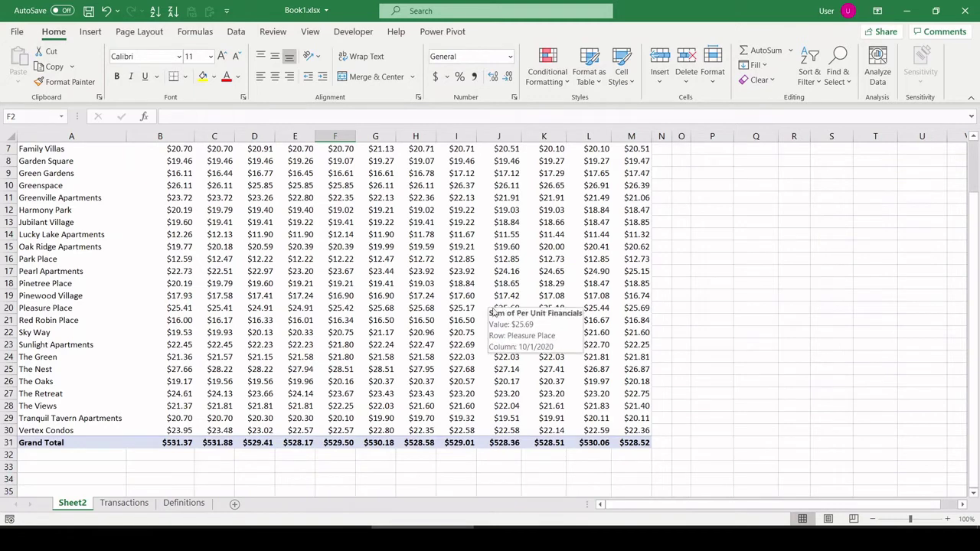
click(159, 444)
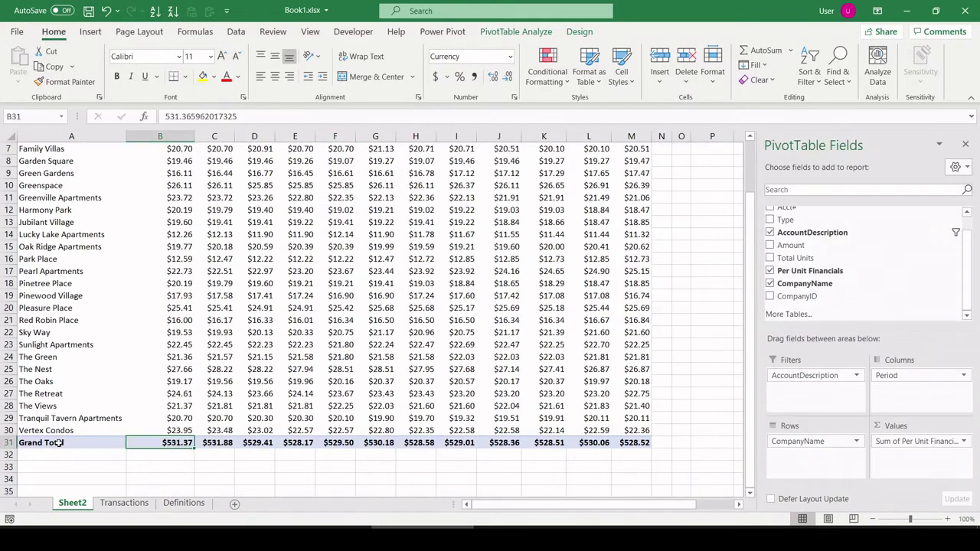
right_click(57, 443)
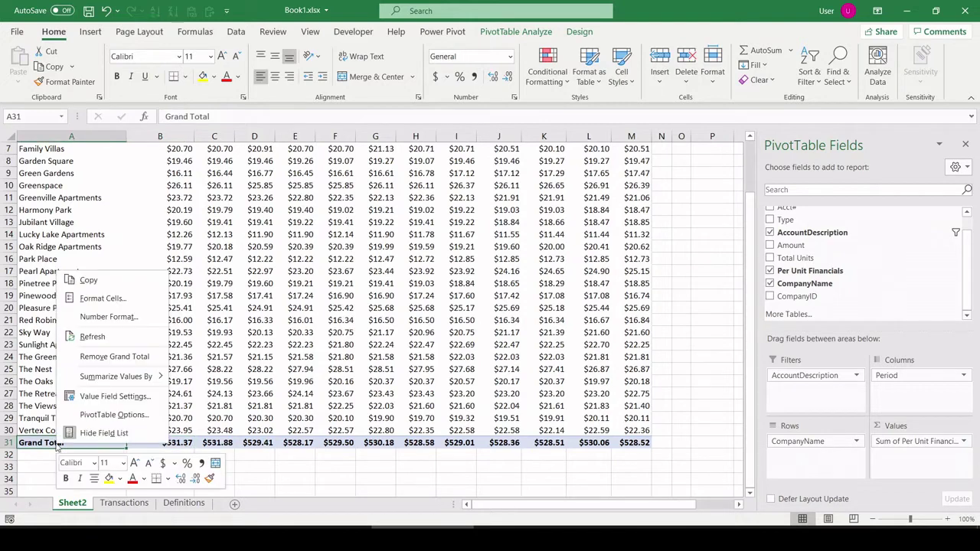
click(101, 357)
scroll(211, 307, up, 2)
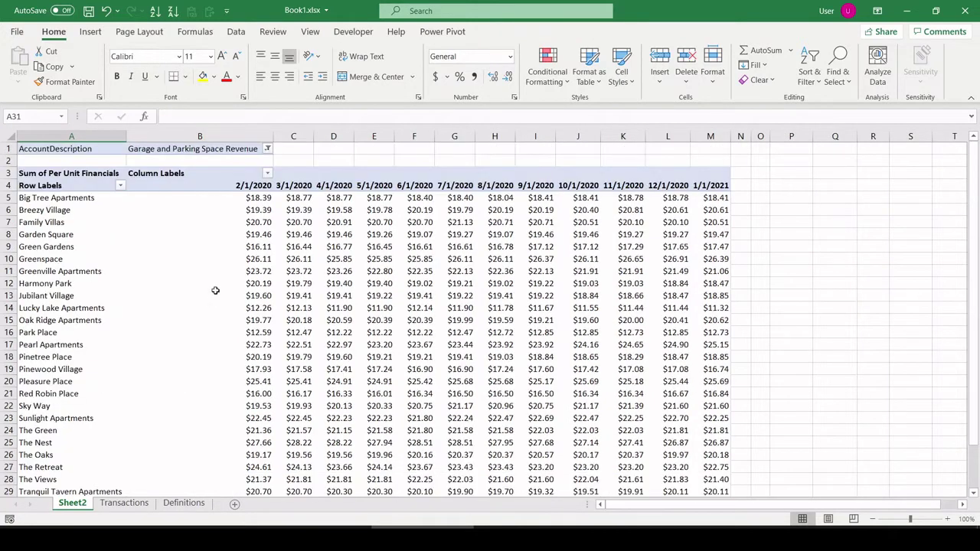
click(217, 256)
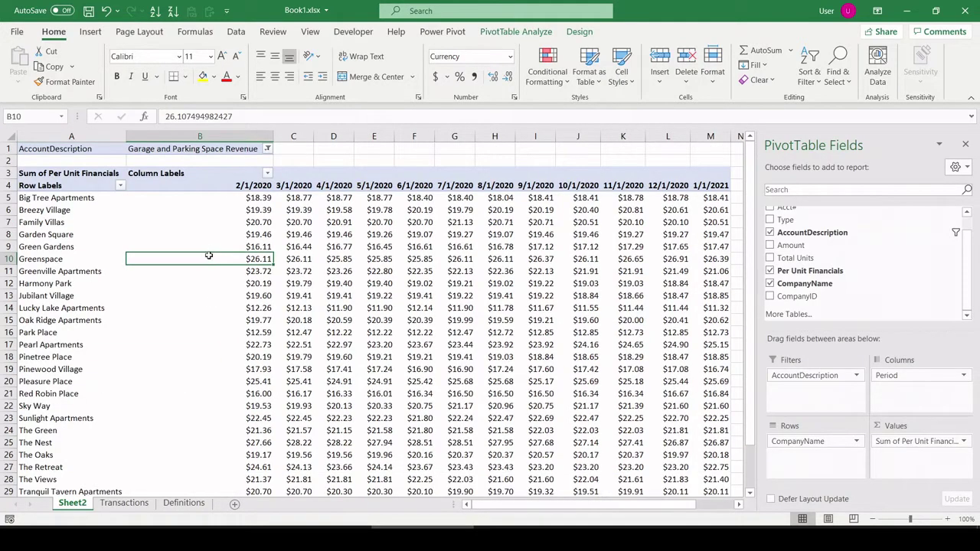
Insert a clustered column PivotChart from the pivot table, then move it up-left and enlarge it.
click(208, 235)
click(90, 31)
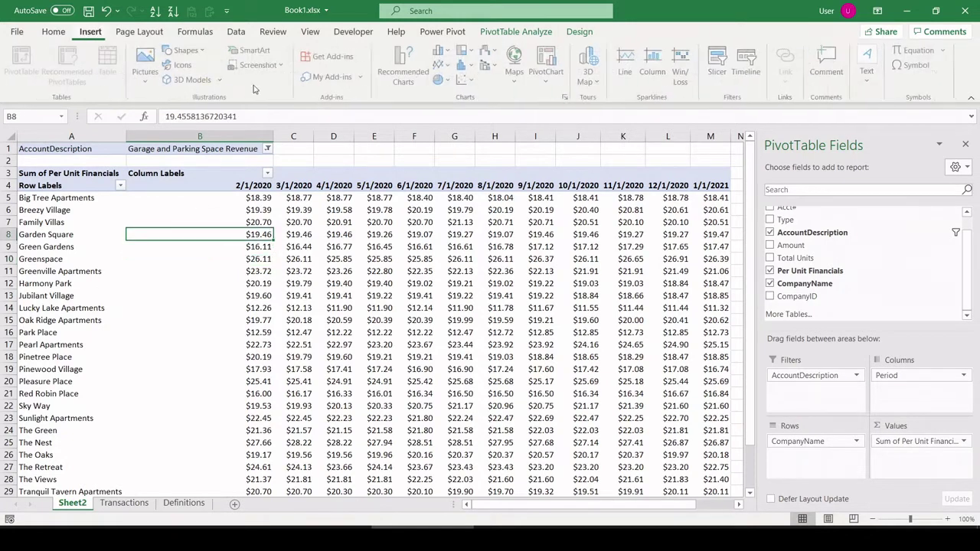
click(441, 51)
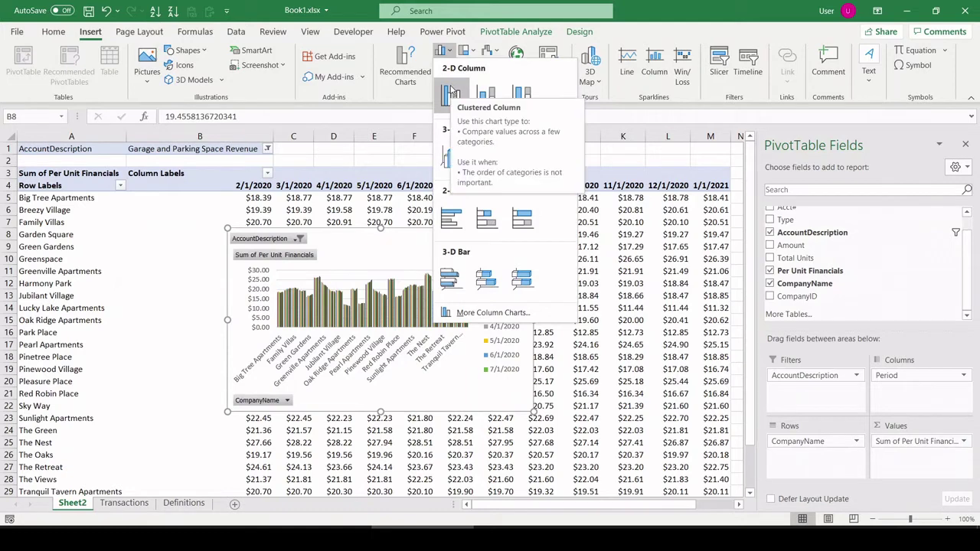
click(441, 50)
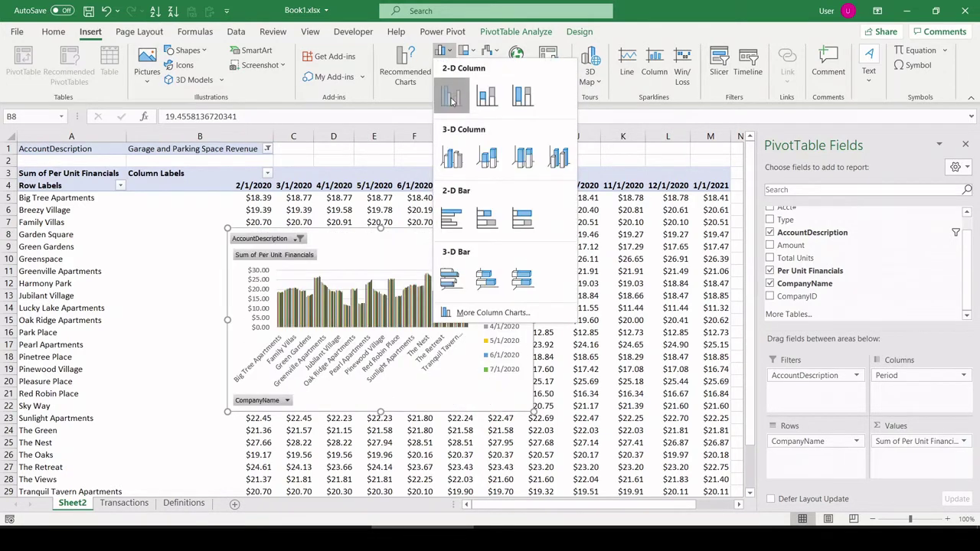
click(453, 102)
drag(498, 261, 447, 210)
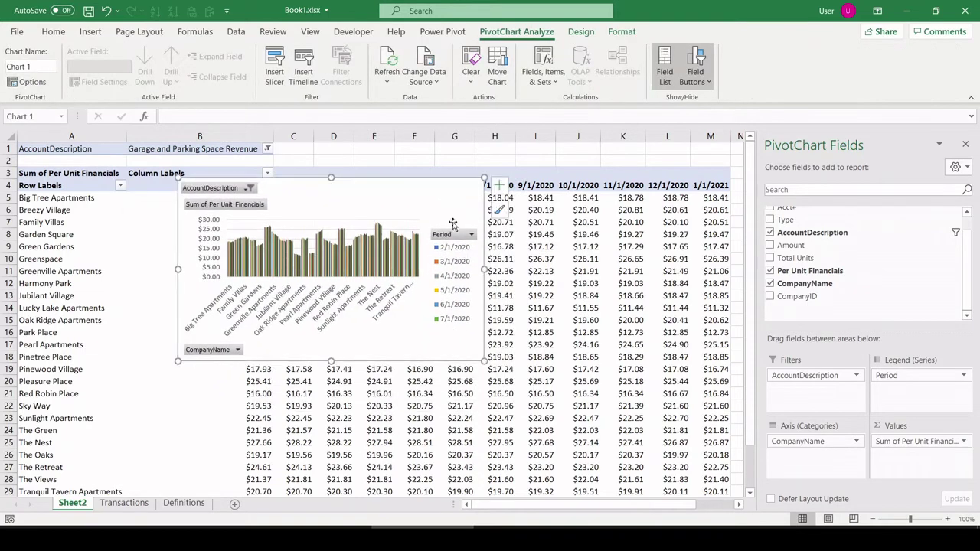
drag(482, 361, 649, 473)
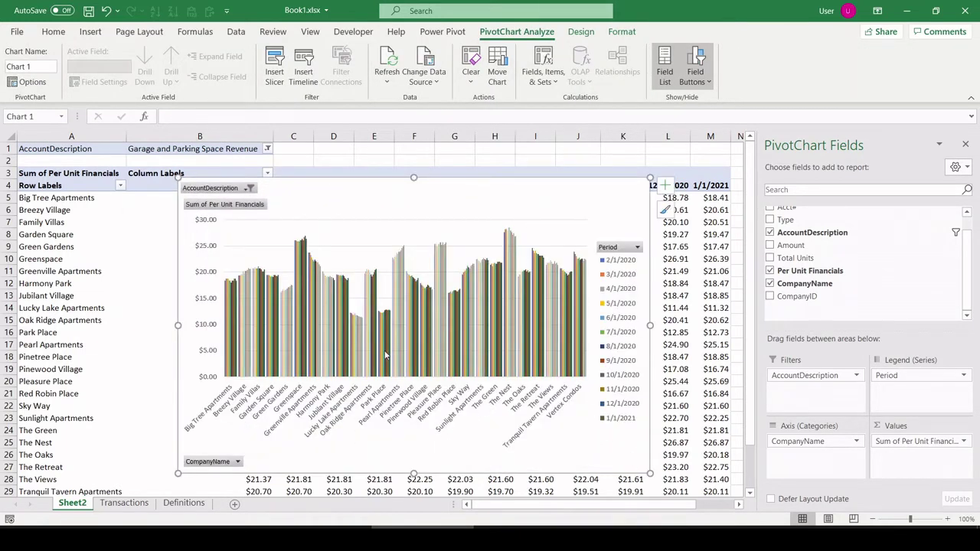
Move the chart legend below the plot and make the chart taller.
right_click(612, 297)
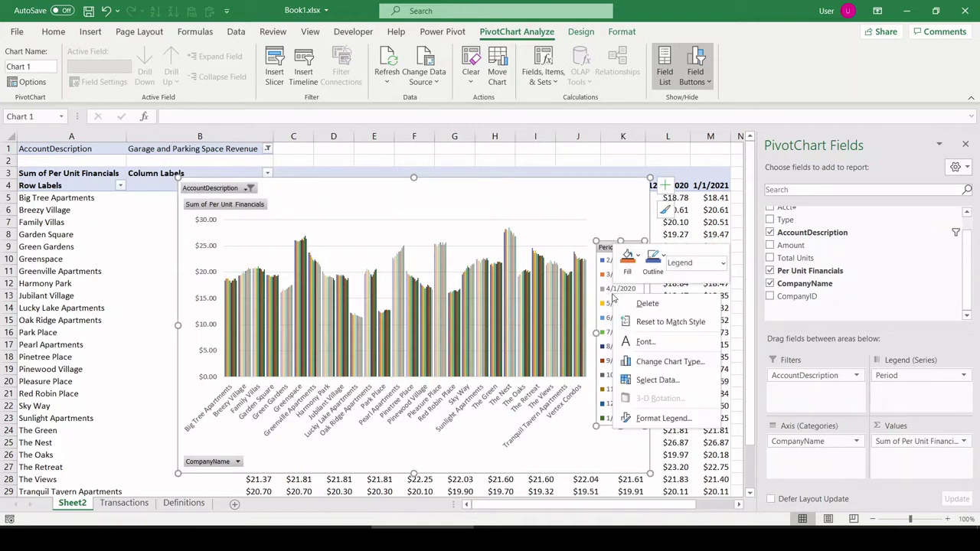
click(649, 418)
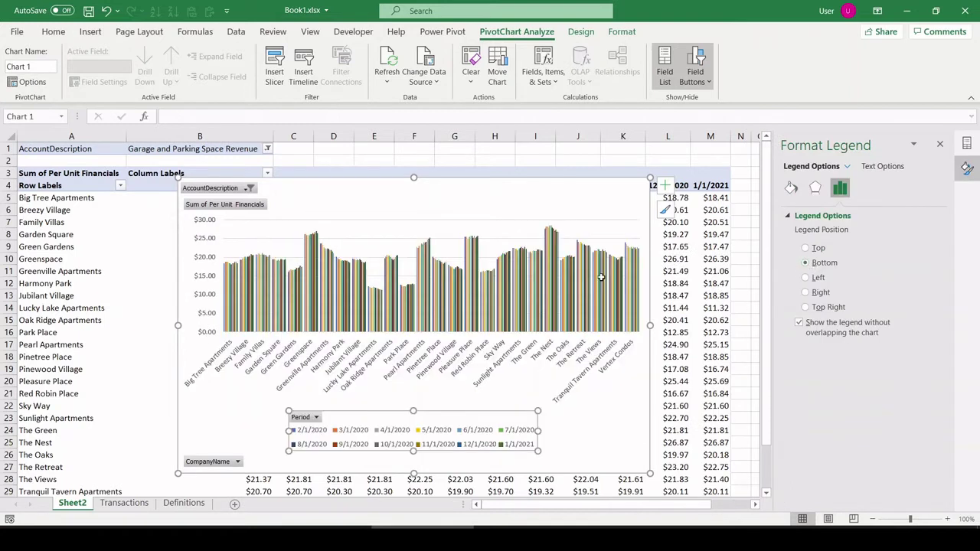
click(320, 199)
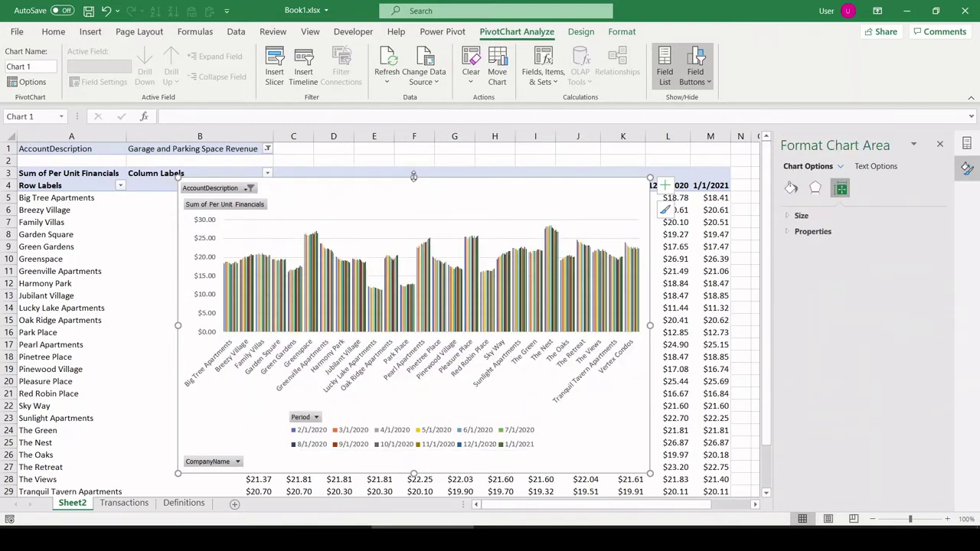
drag(414, 177, 413, 166)
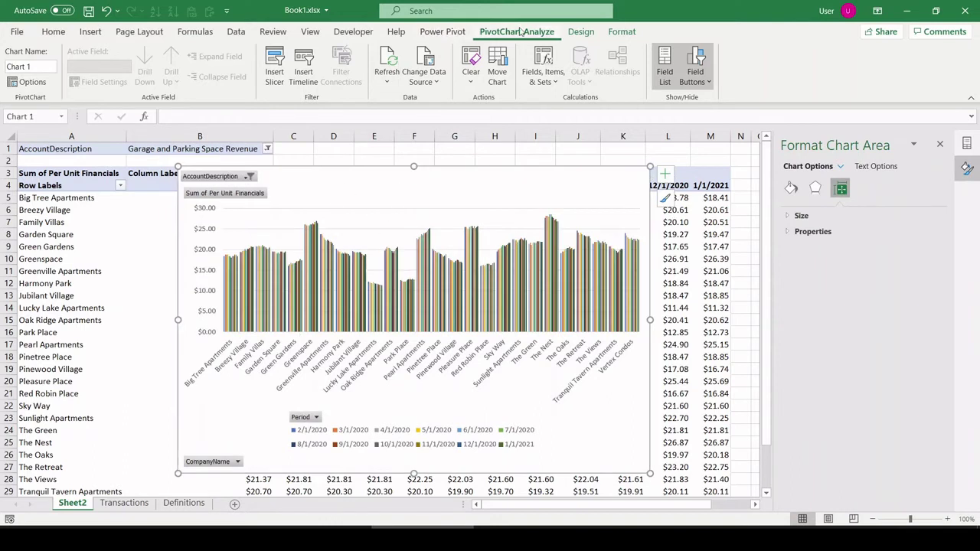
Apply the blue Monochromatic colour scheme and widen the chart to the left.
click(581, 31)
click(99, 69)
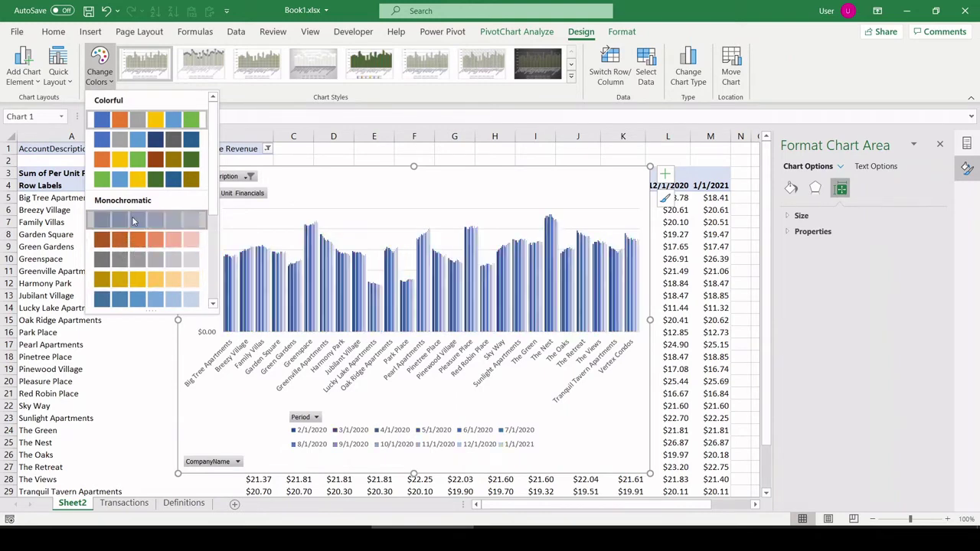
click(129, 221)
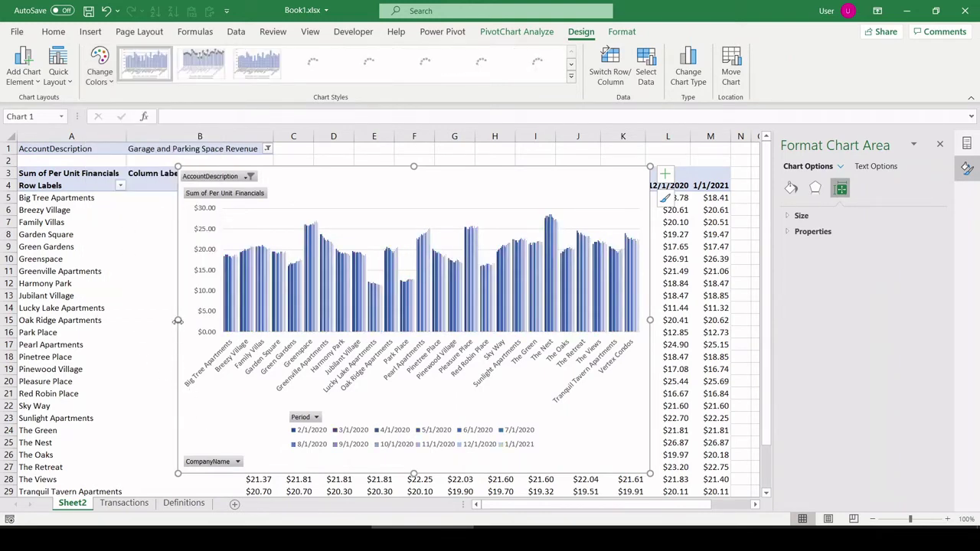
drag(178, 320, 71, 320)
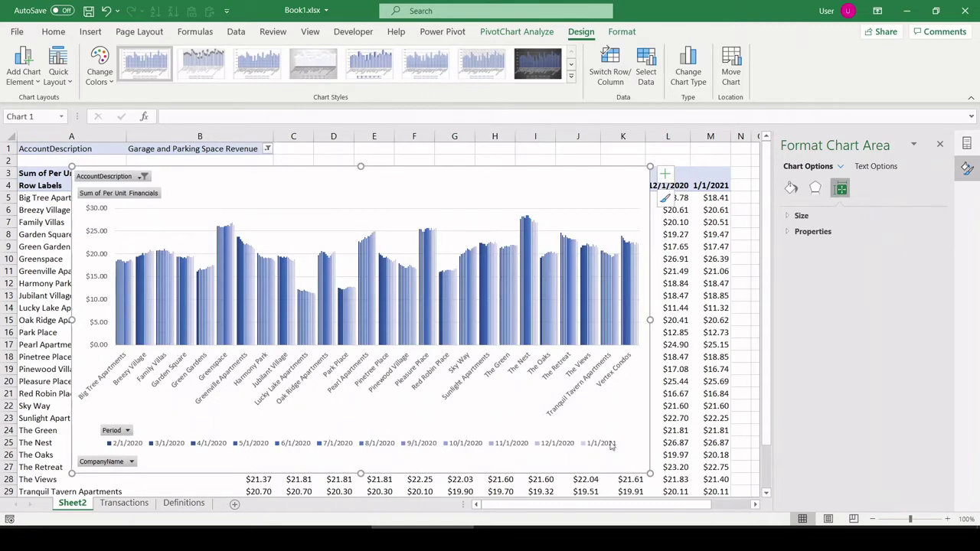
Deselect the chart and close the Format Shape pane, leaving the chart beside the pivot.
click(732, 358)
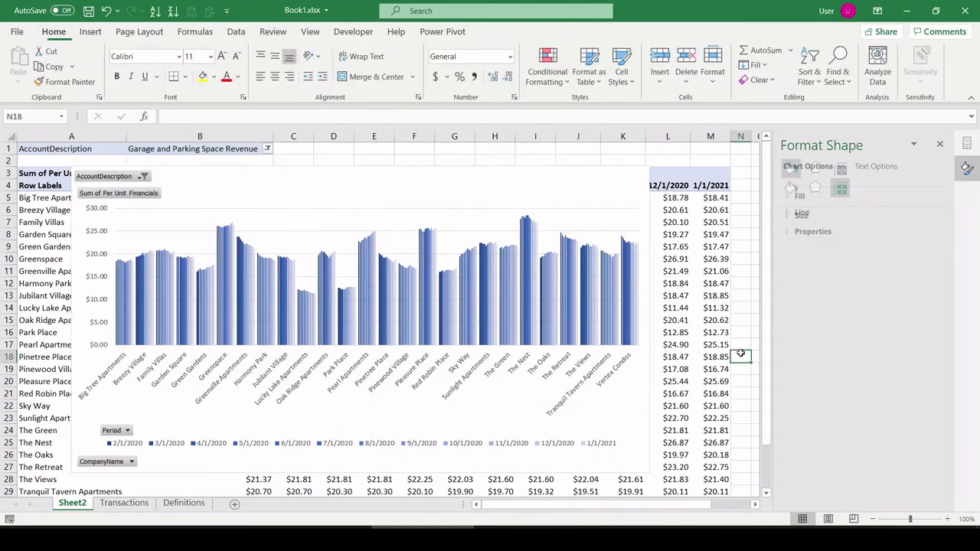
click(940, 145)
click(831, 245)
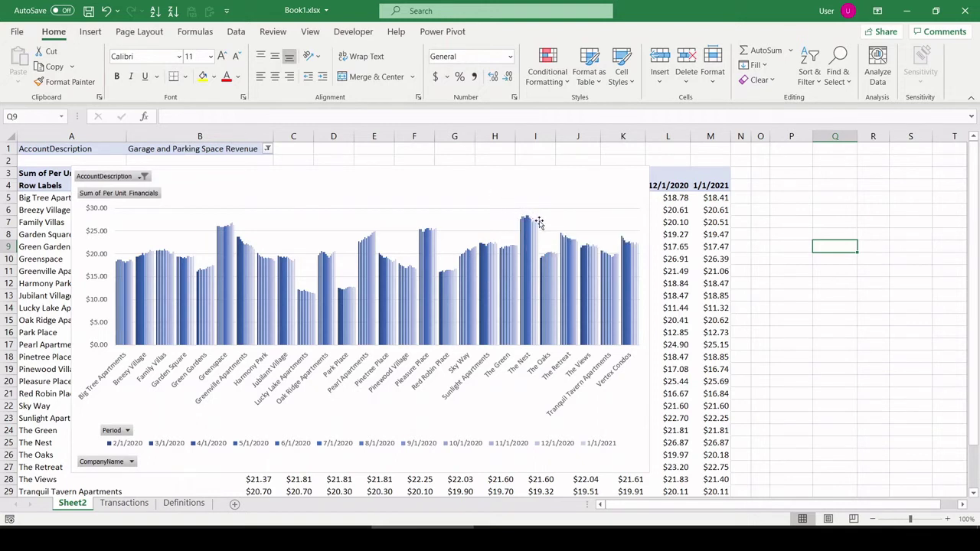
click(760, 272)
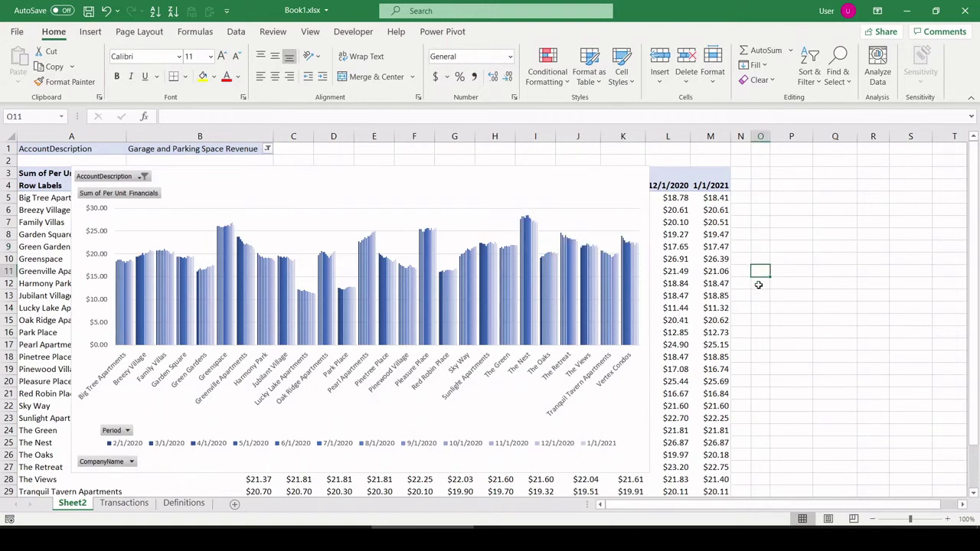